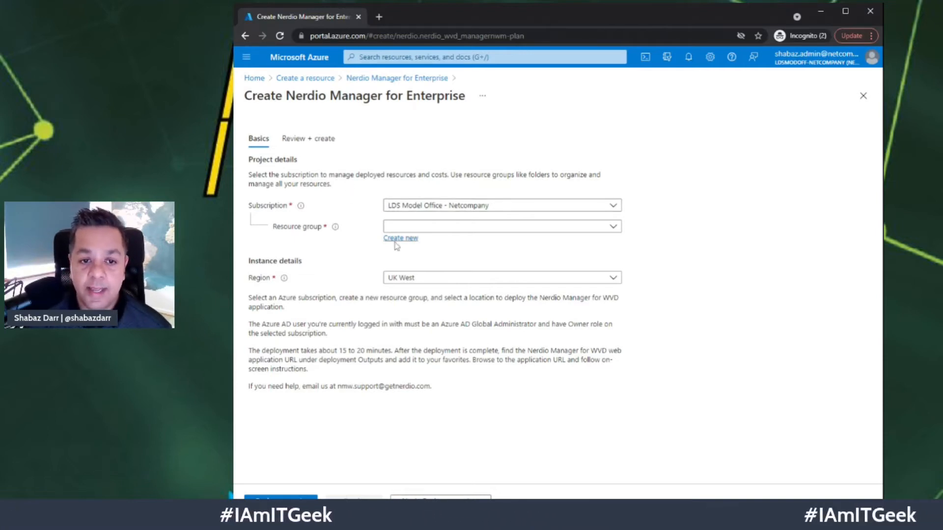
- Create a new resource group named NerdioDemoRG for the deployment
click(440, 229)
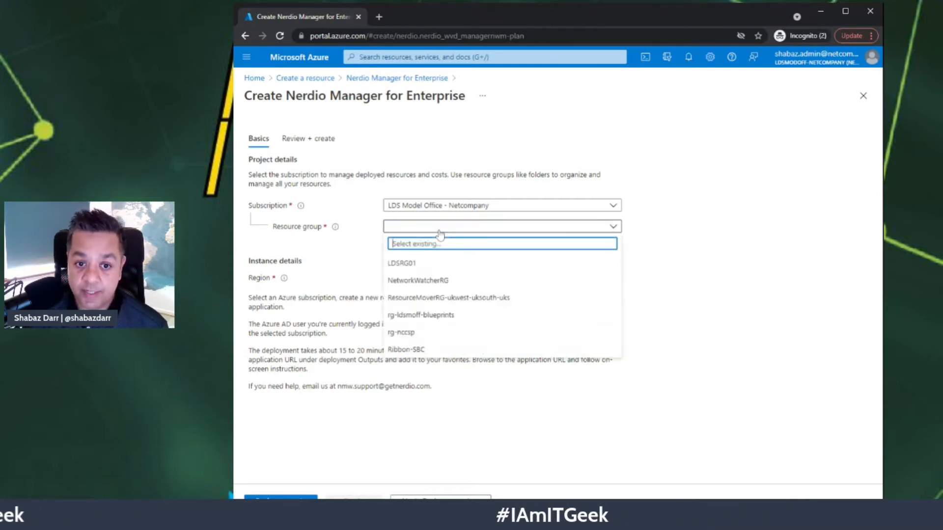
click(412, 262)
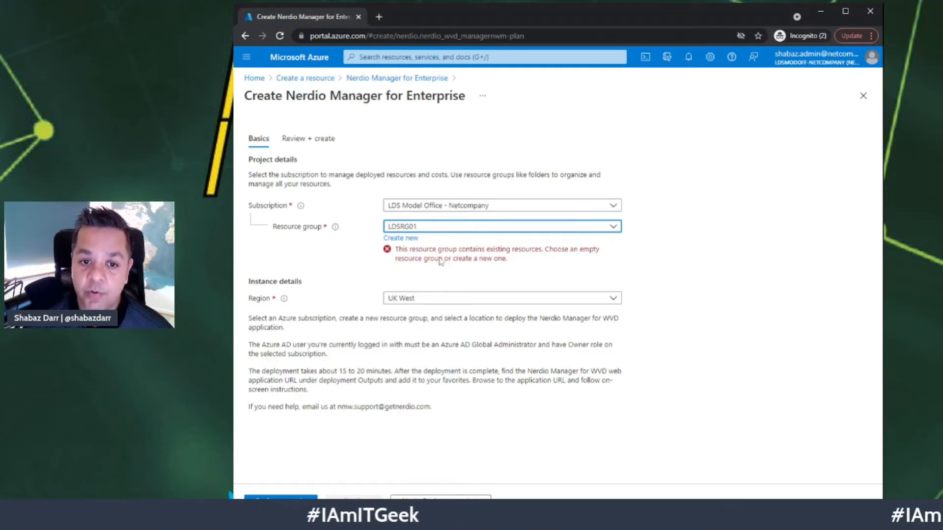
click(406, 238)
text(N)
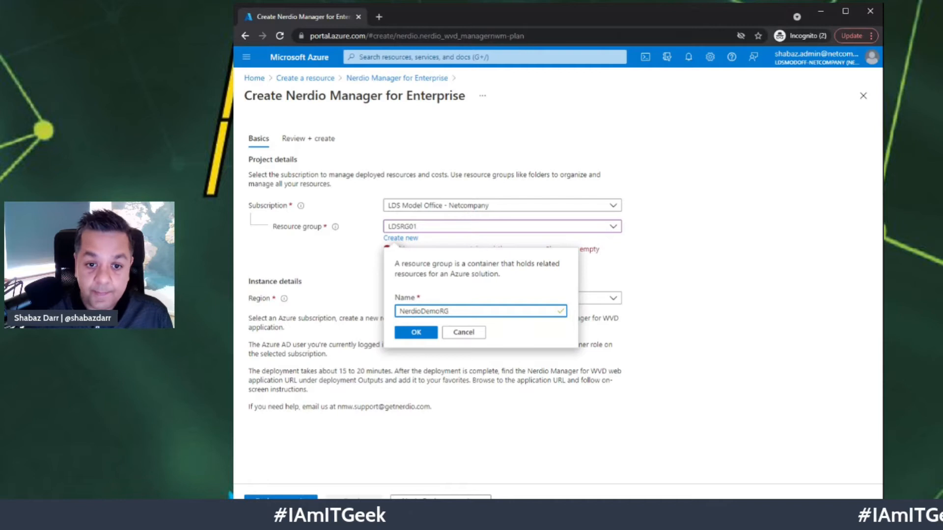
text(erdioDemoRG)
key(Return)
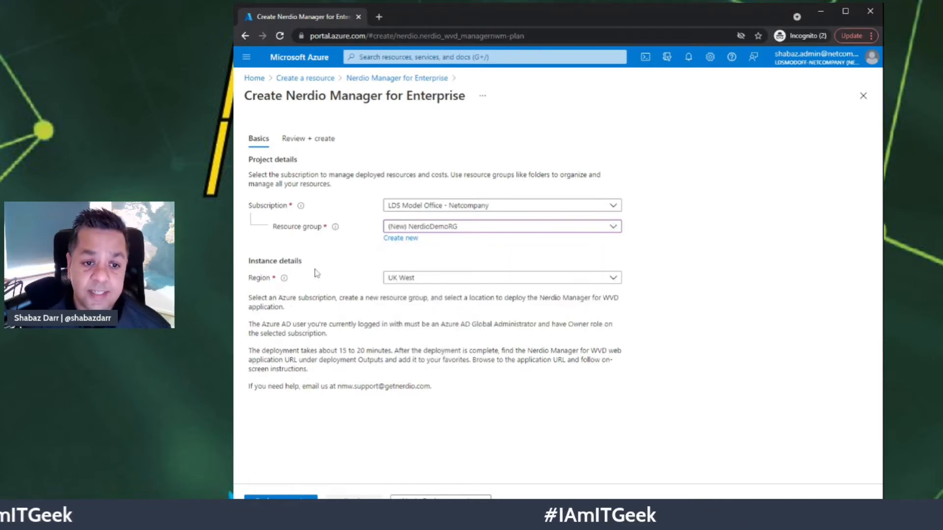
- Set the deployment region to UK South and run validation
click(493, 278)
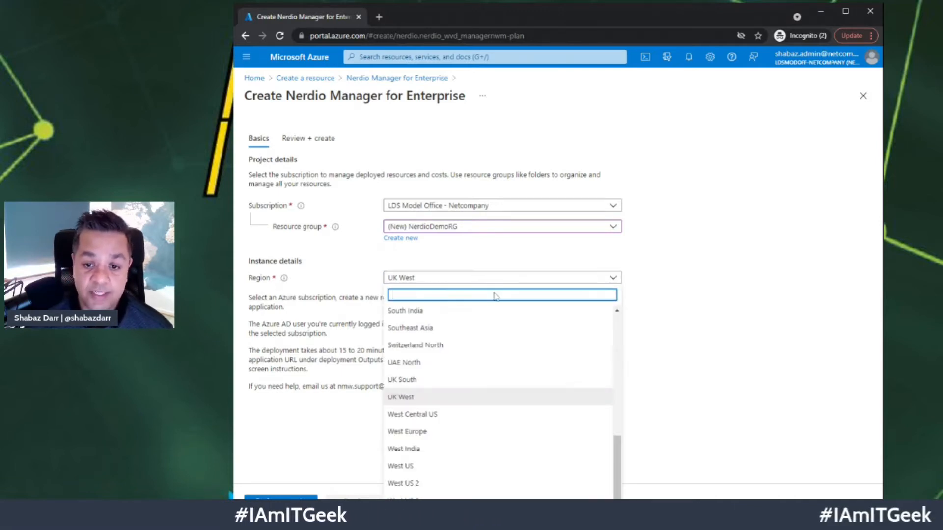
scroll(467, 358, up, 1)
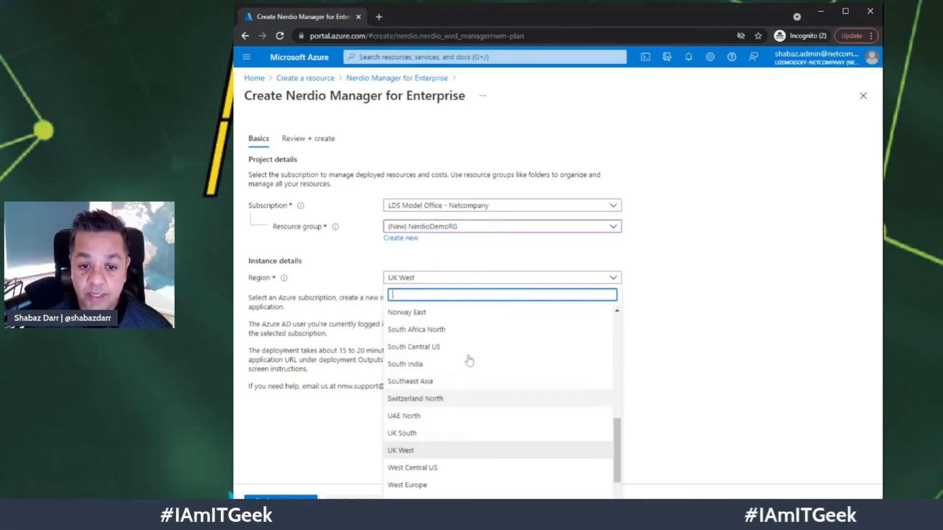
click(405, 434)
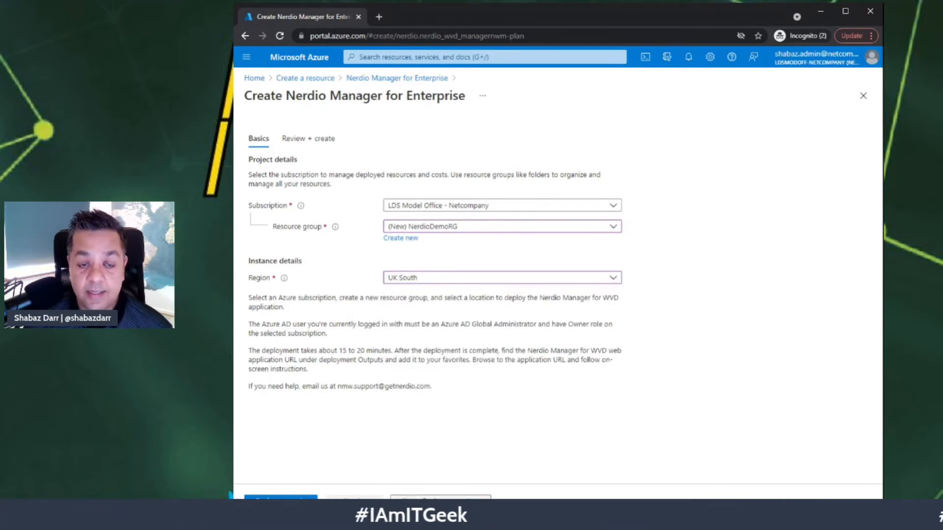
click(280, 499)
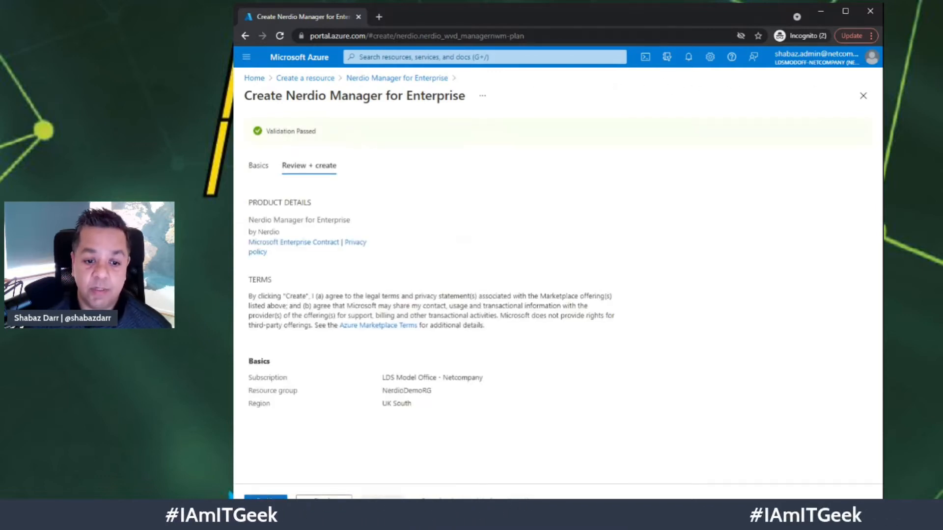
- Launch the validated Nerdio Manager deployment into NerdioDemoRG
click(276, 499)
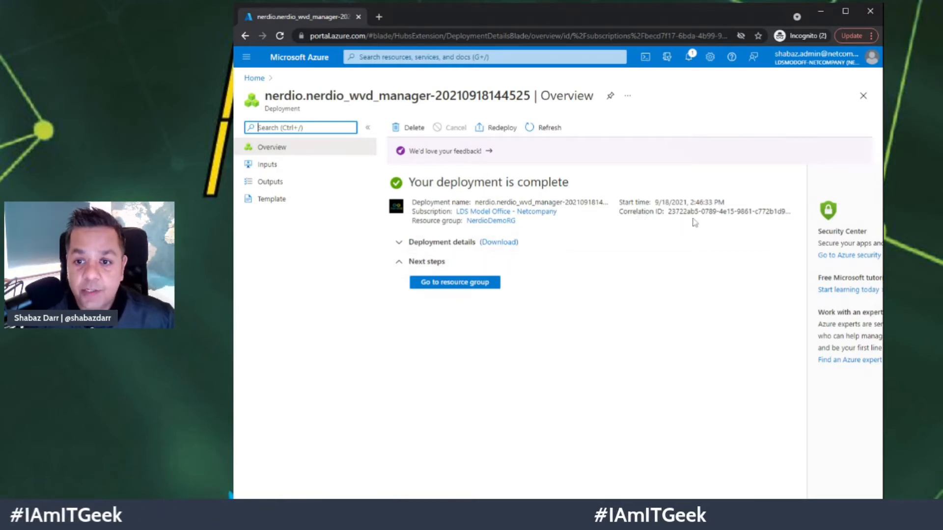
- Review the deployed resources list, then go to the NerdioDemoRG resource group
click(396, 246)
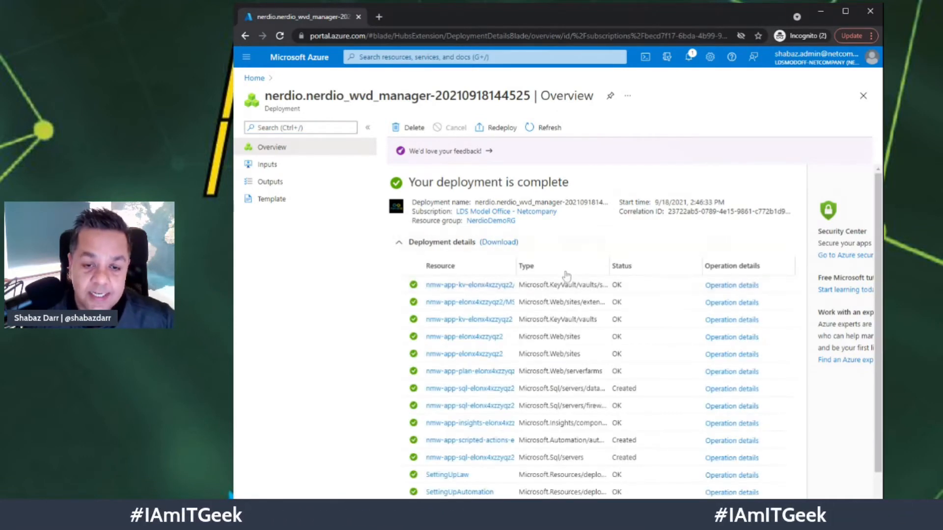
scroll(570, 304, down, 2)
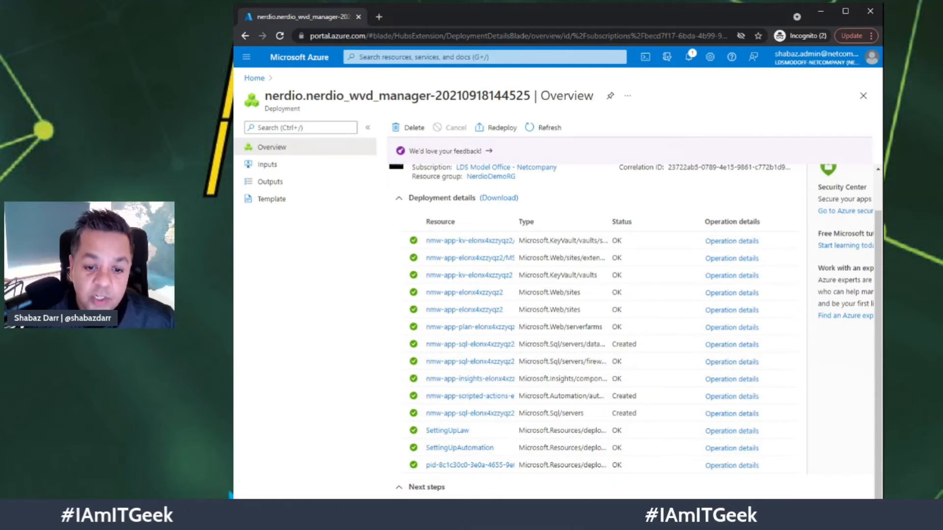
click(491, 176)
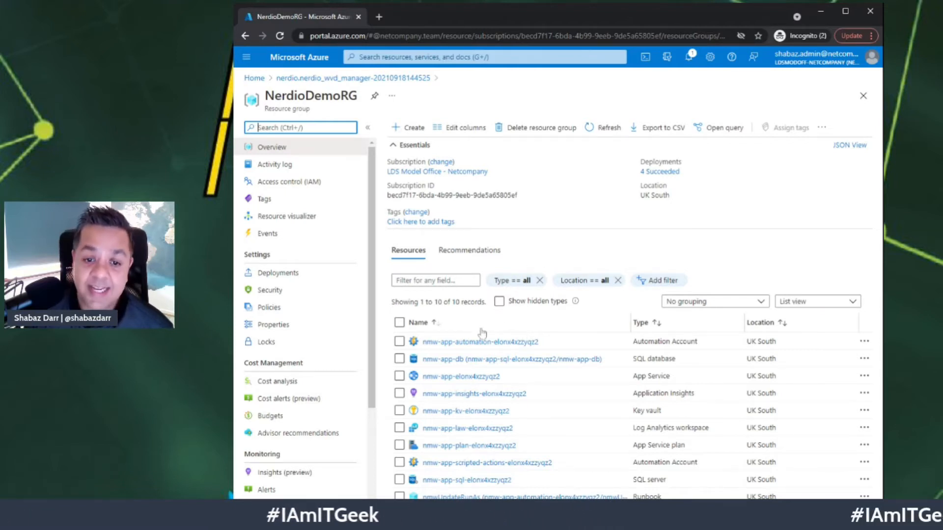
- Open the nmw-app-elonx4xzzyqz2 App Service and browse its web app
click(460, 376)
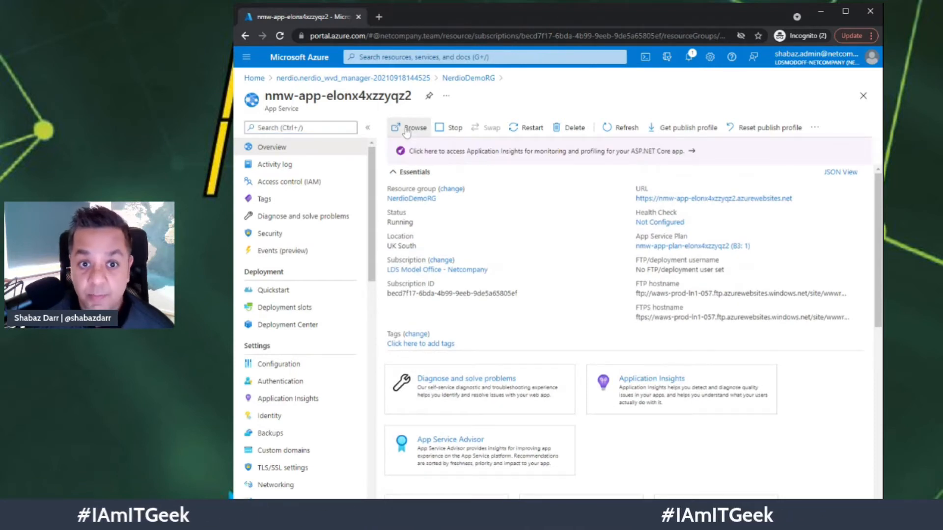
click(407, 129)
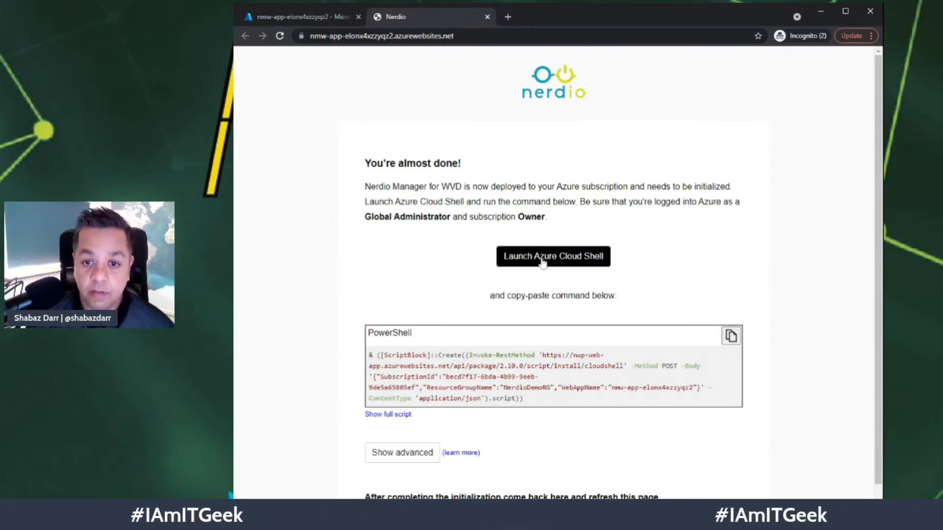
- Copy the PowerShell initialization command and start Azure Cloud Shell in PowerShell mode
click(731, 336)
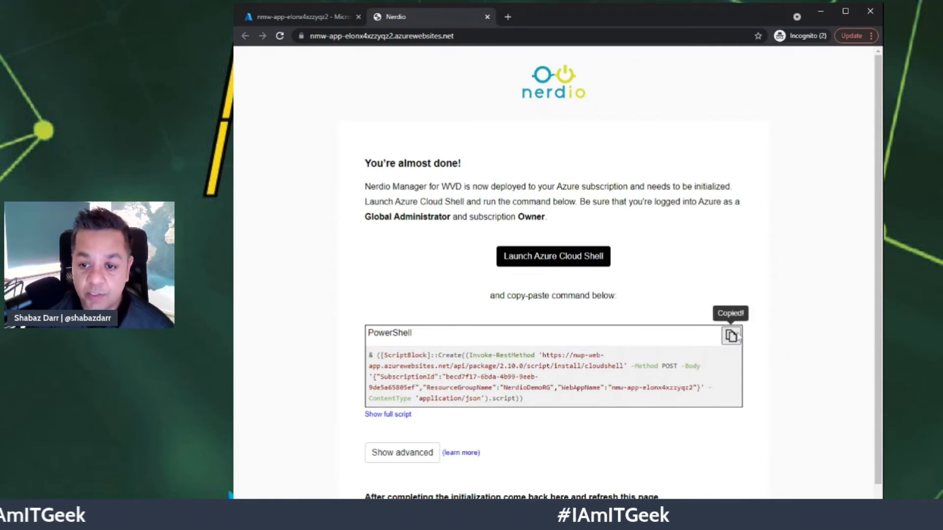
click(544, 257)
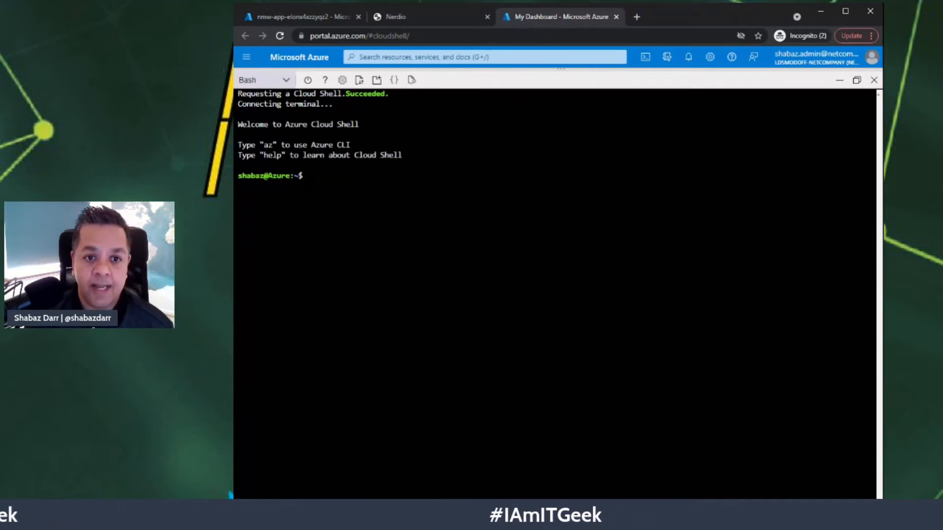
click(284, 81)
click(260, 99)
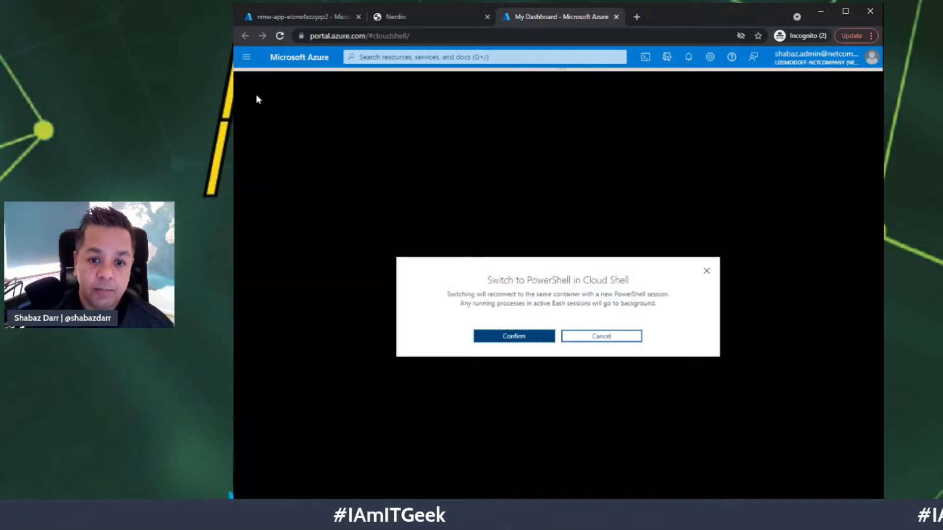
click(515, 343)
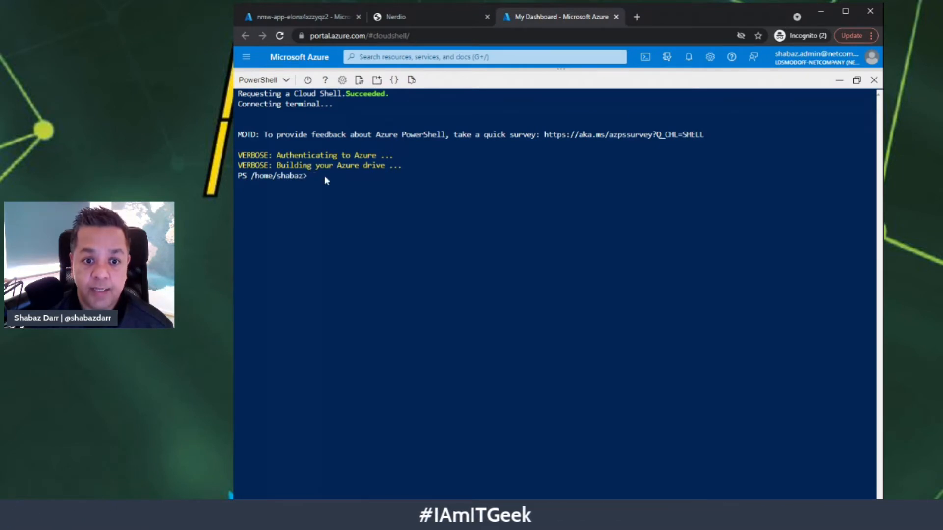
- Run the copied Nerdio initialization command in Cloud Shell, then return to Nerdio
key(ctrl+v)
key(Return)
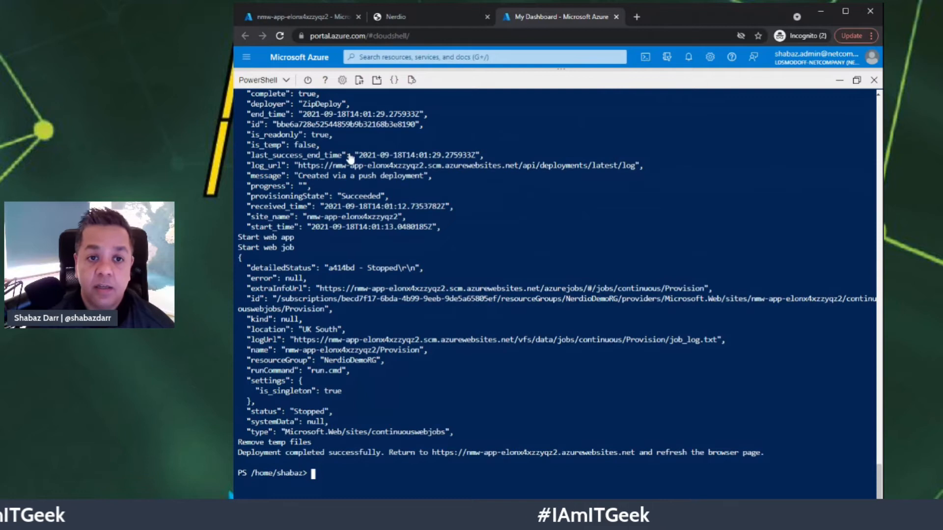
click(428, 14)
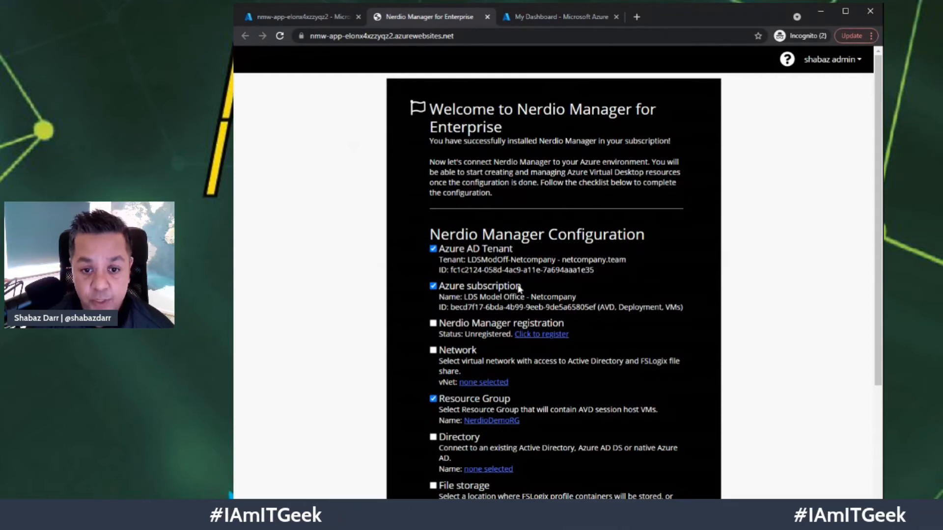
- Submit the Nerdio Manager registration form with the contact's name and e-mail address
scroll(491, 289, down, 3)
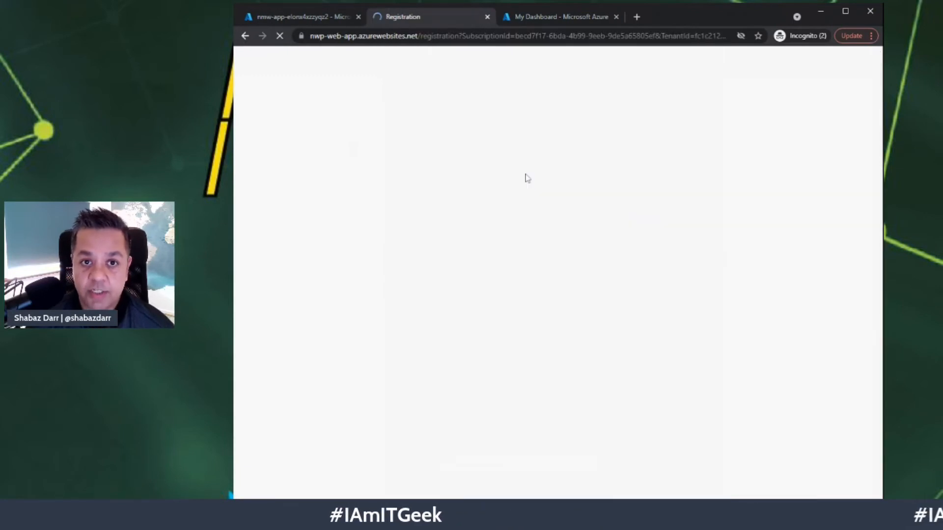
click(421, 220)
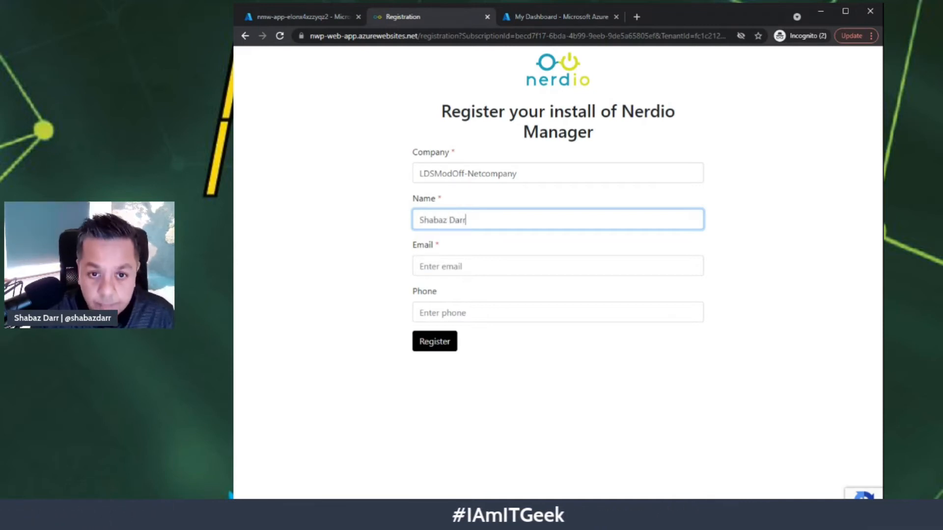
click(375, 229)
click(422, 267)
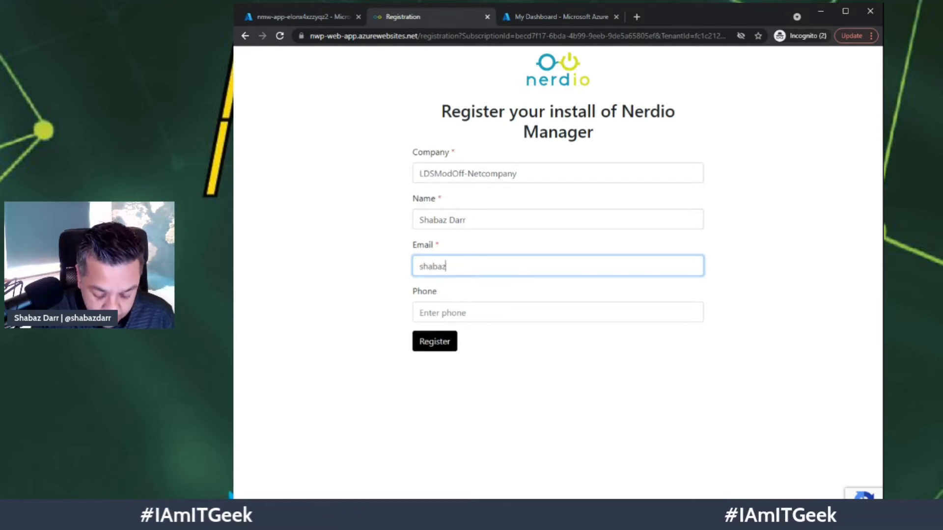
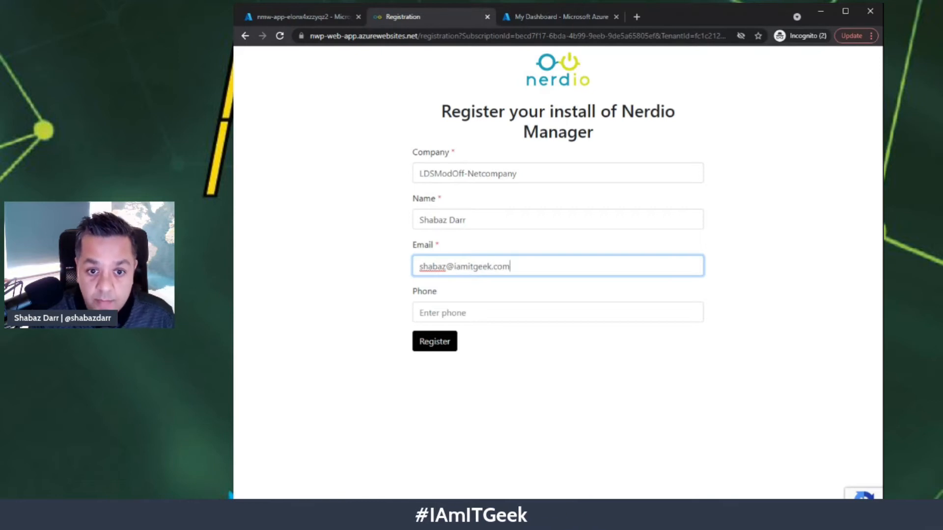
key(Tab)
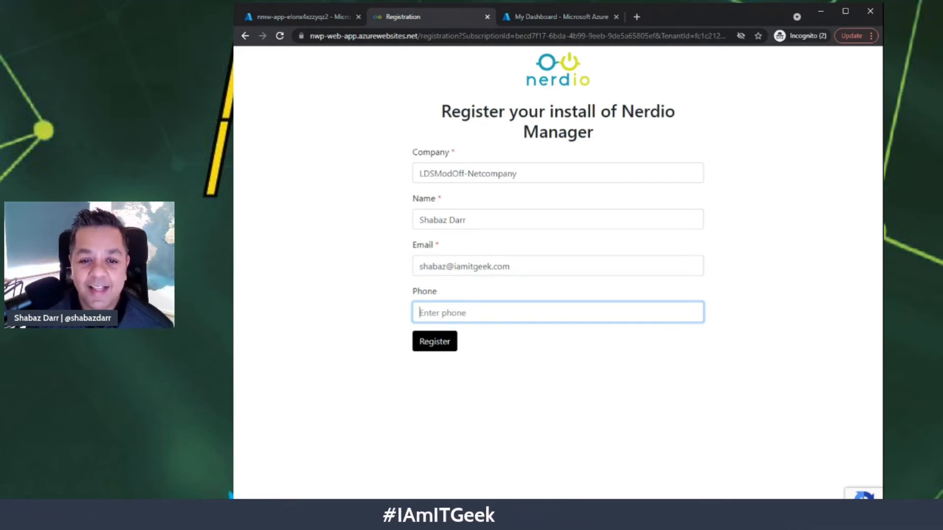
click(440, 347)
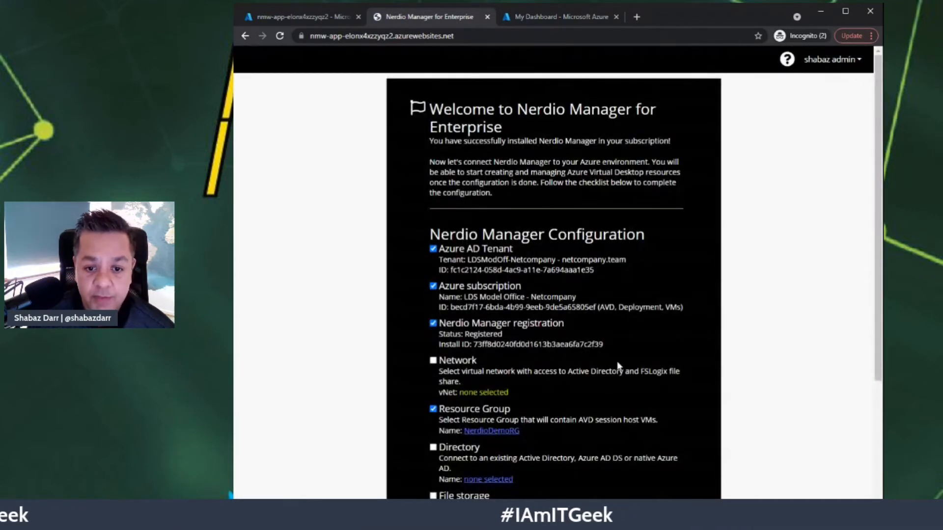
- Choose NerdioDemoRG in vNet configuration, find no networks, and go to the Azure portal
scroll(618, 365, down, 1)
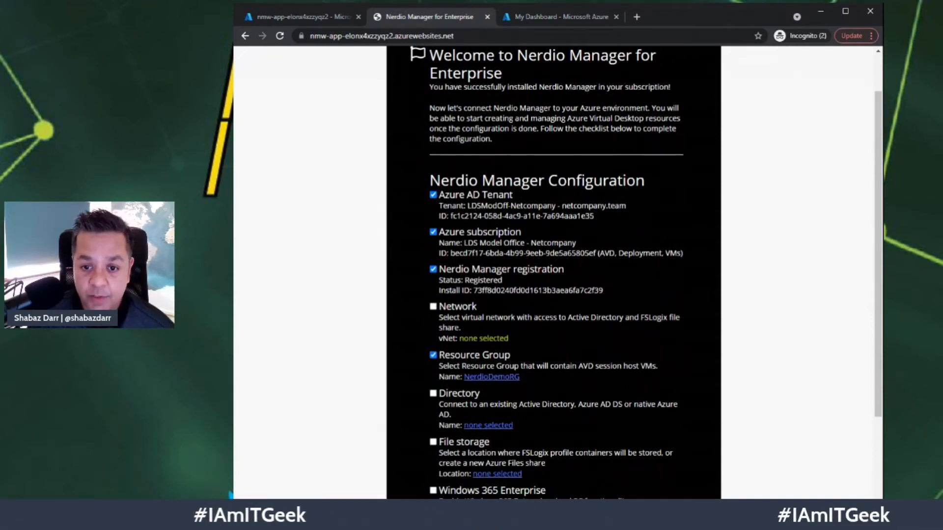
click(490, 340)
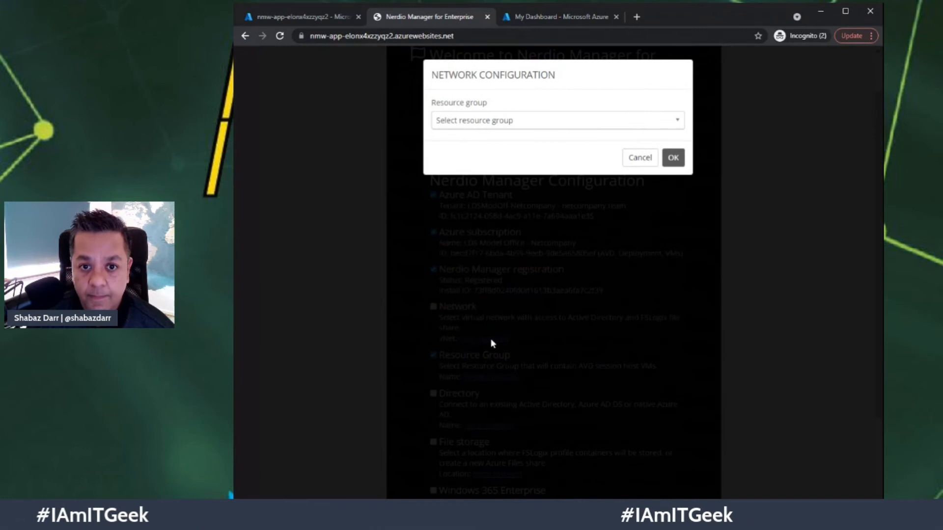
click(596, 126)
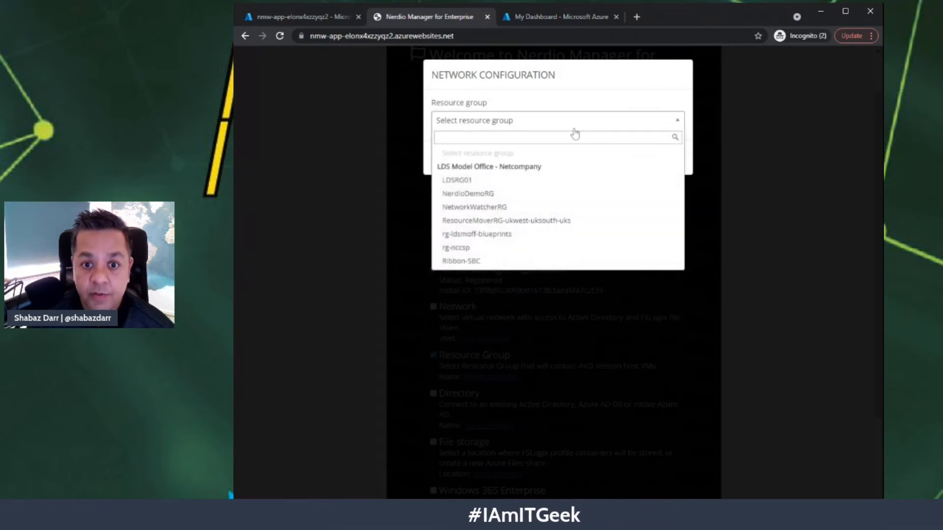
click(508, 193)
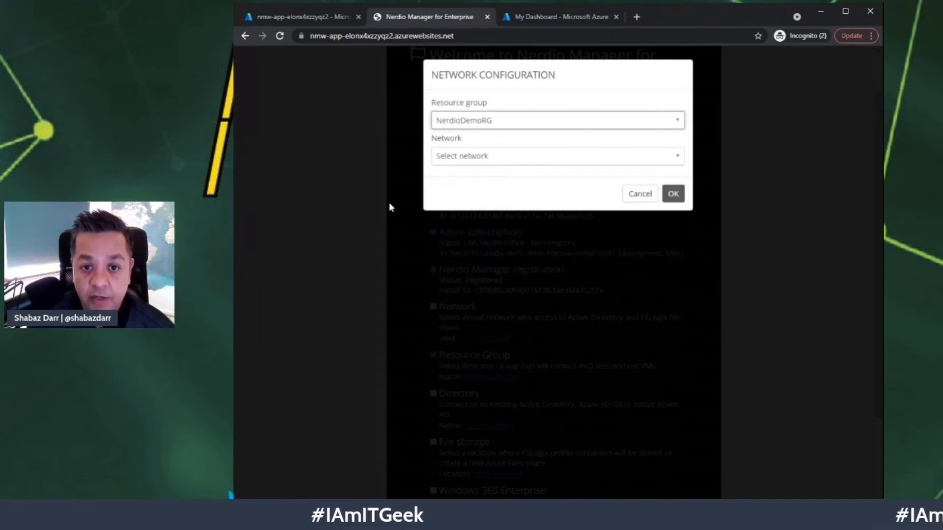
click(641, 155)
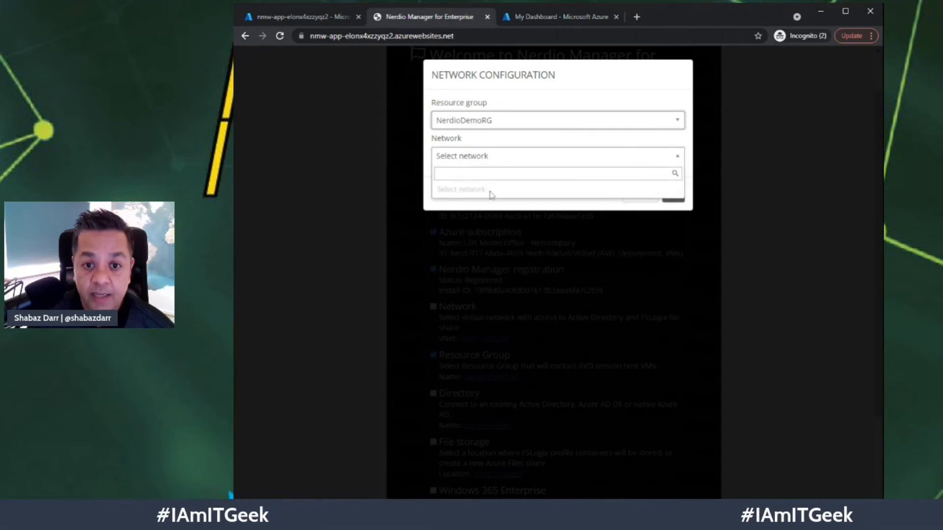
click(408, 156)
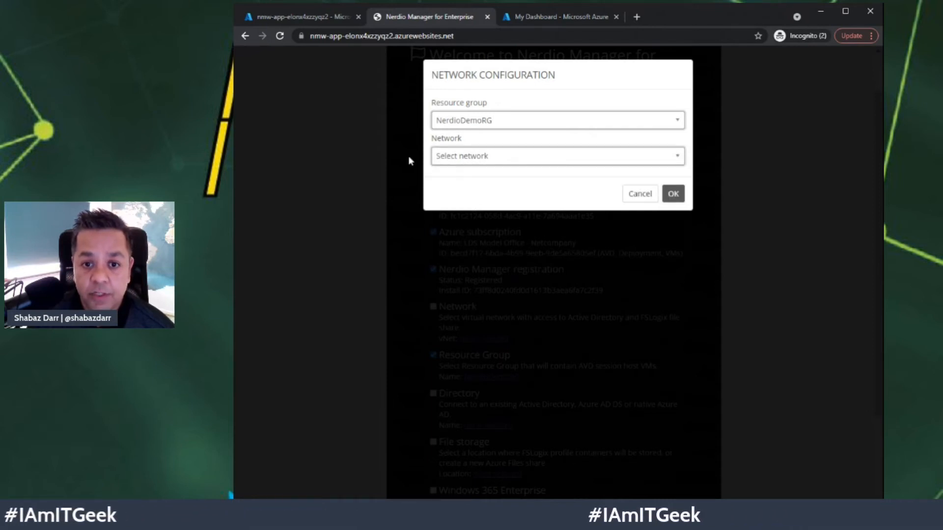
click(492, 157)
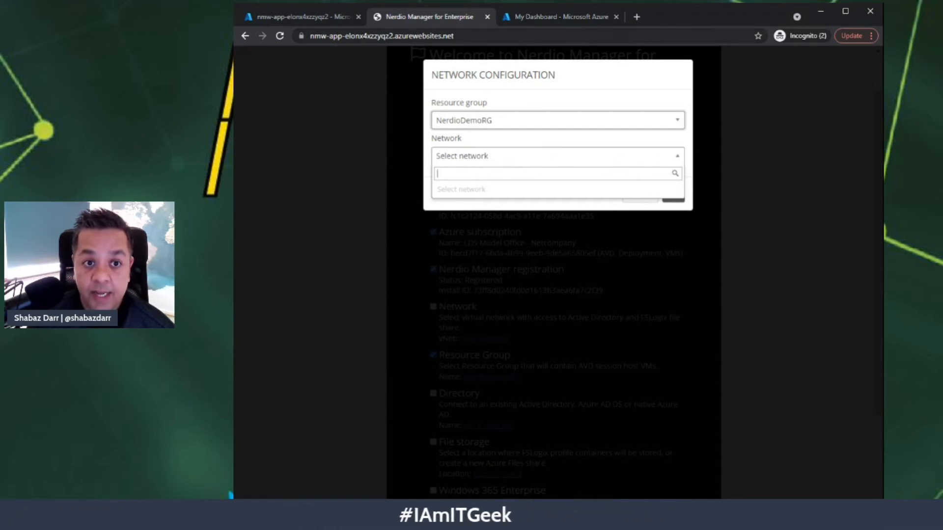
click(296, 19)
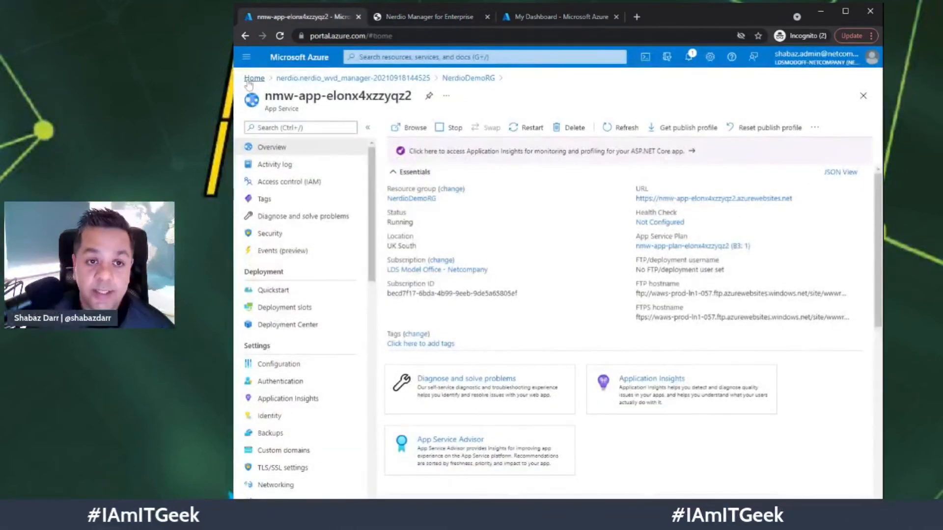
- Find and open the Virtual networks service from the portal home search
click(252, 80)
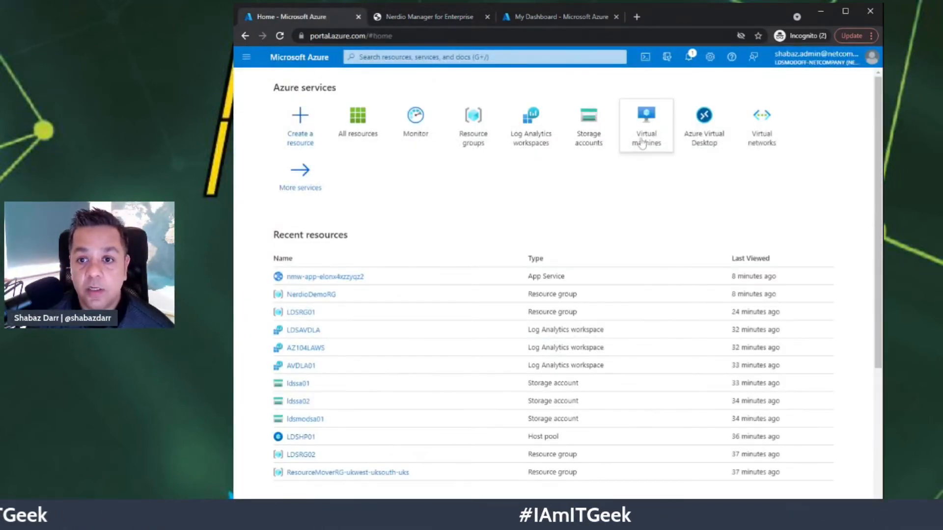
click(424, 57)
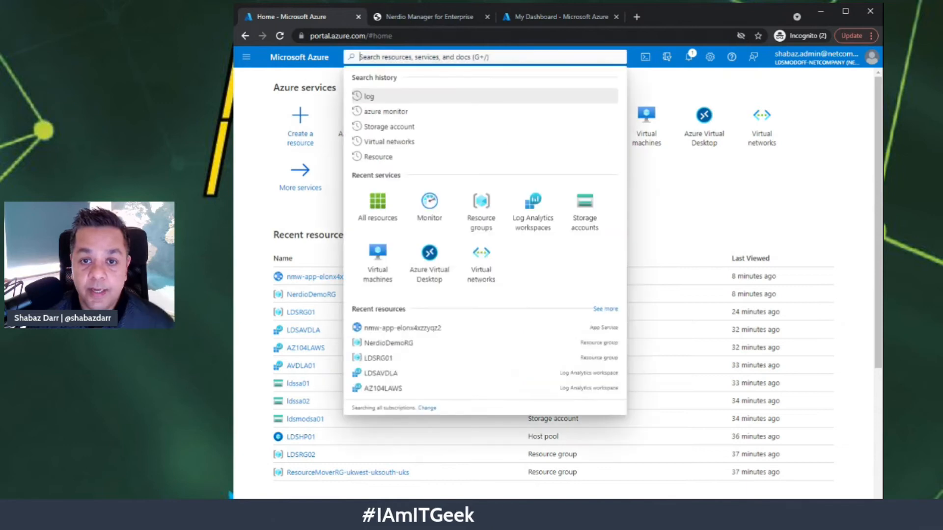
text(networ)
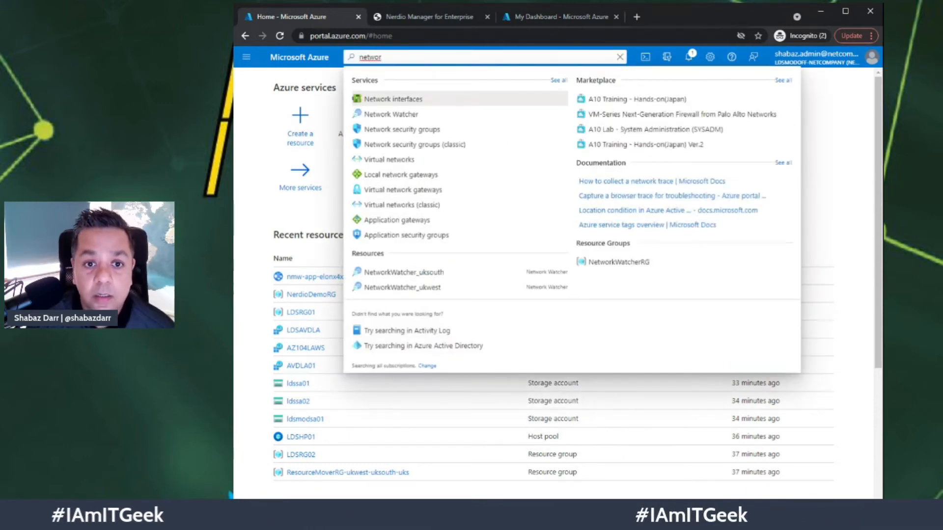
click(476, 165)
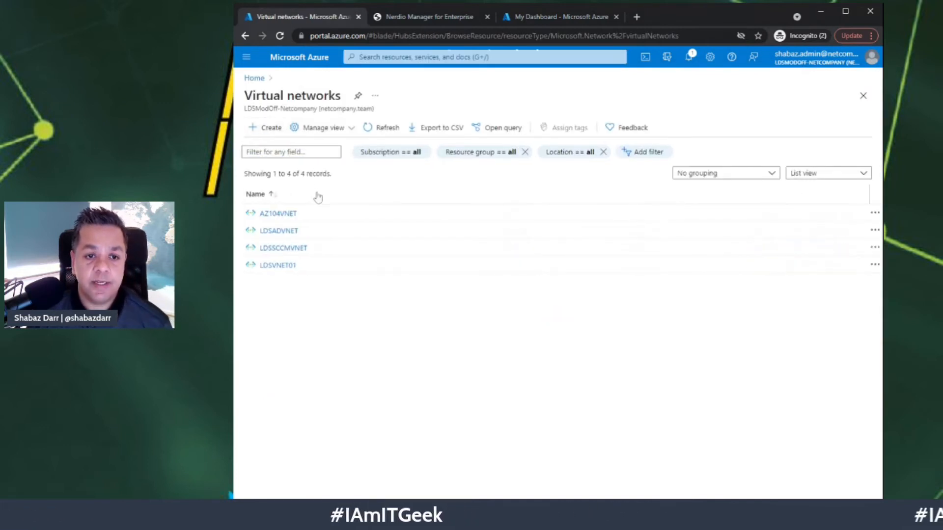
- Start a new virtual network named NerdioVNET in resource group NerdioDemoRG
click(264, 128)
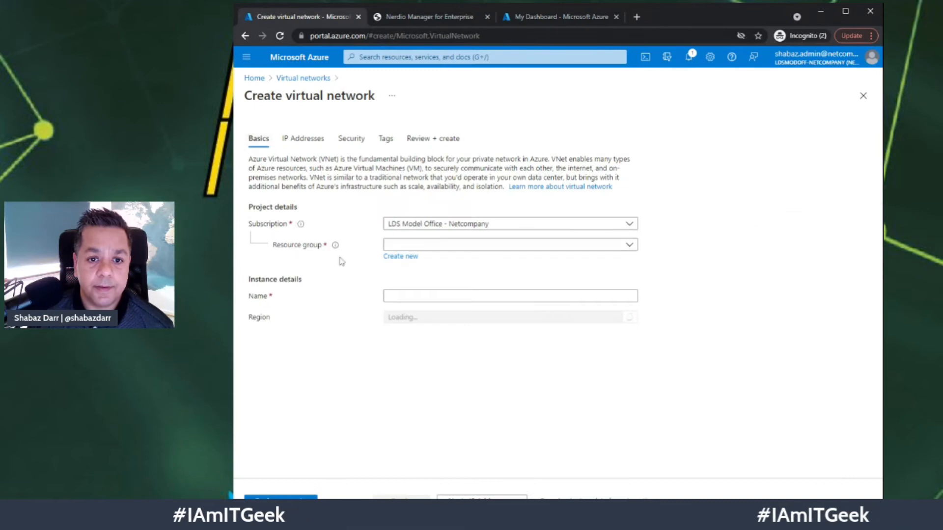
click(422, 245)
click(431, 299)
click(431, 296)
text(NerdioVNET)
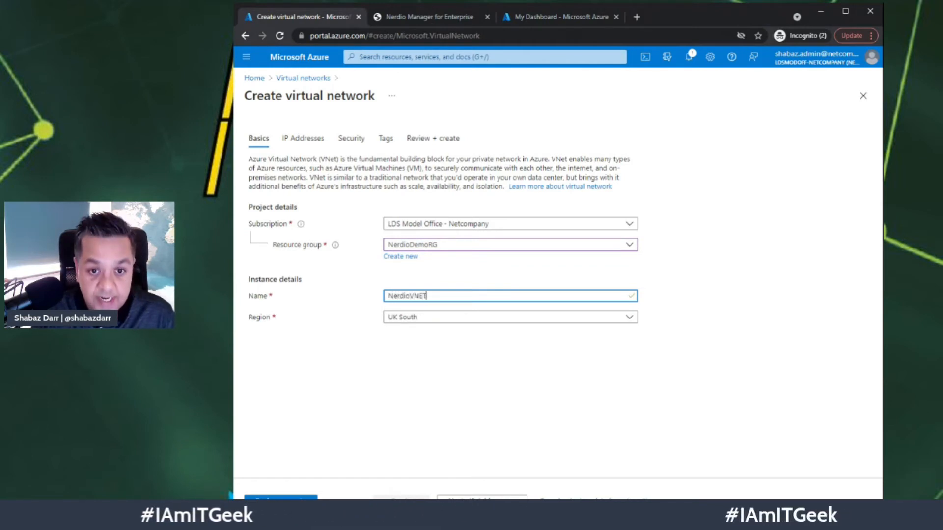
- Keep default IP, security and tag settings and create NerdioVNET
click(503, 496)
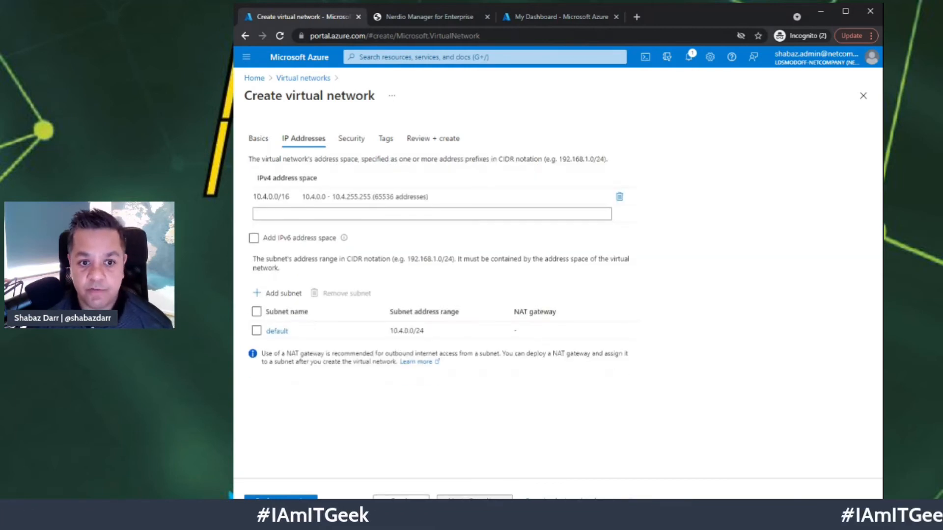
click(476, 498)
click(475, 499)
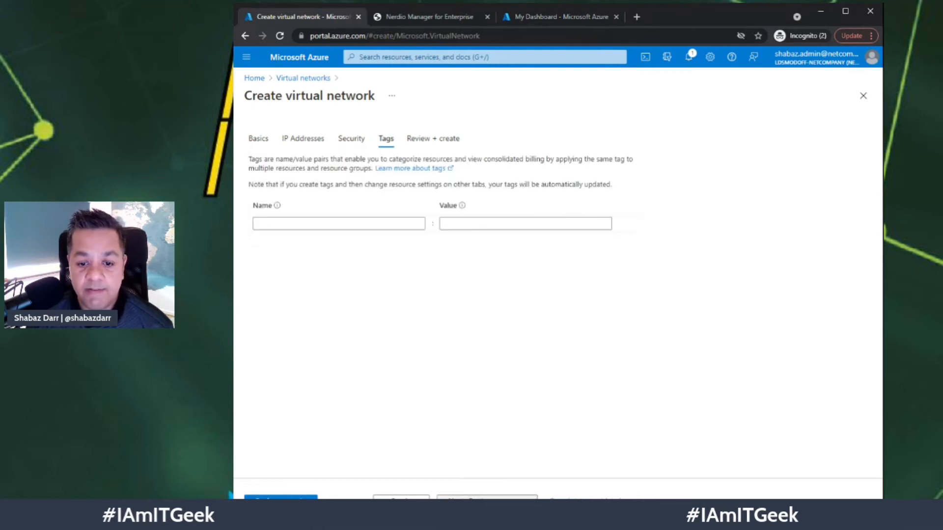
click(476, 499)
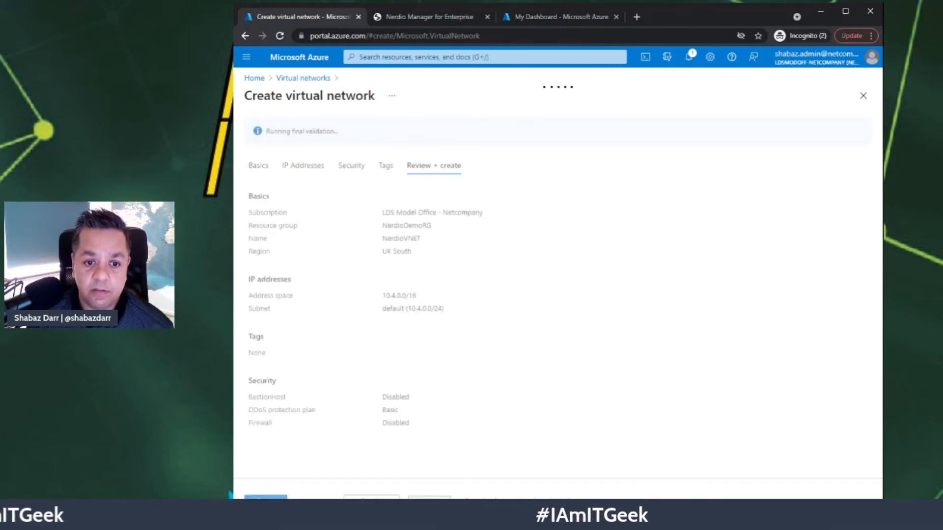
click(265, 499)
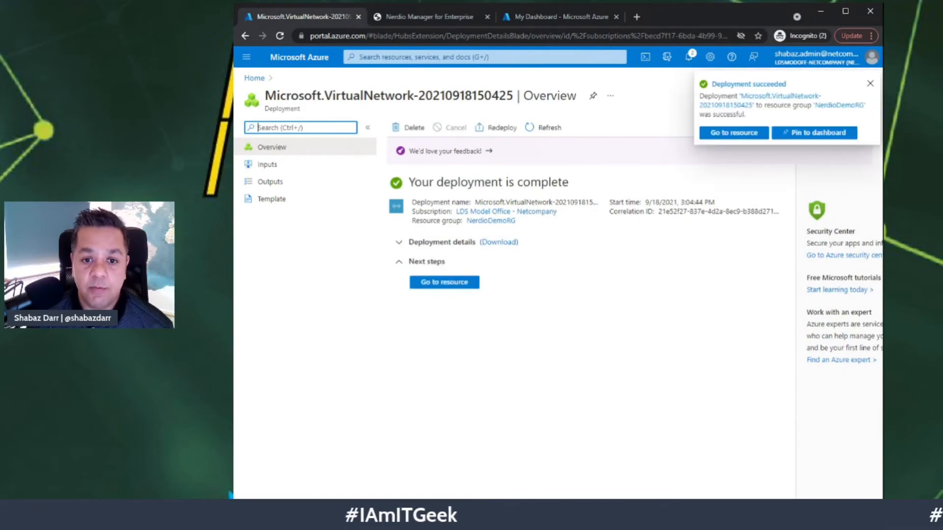
- In Nerdio's network setup, select resource group NerdioDemoRG and network NerdioVNET
click(426, 16)
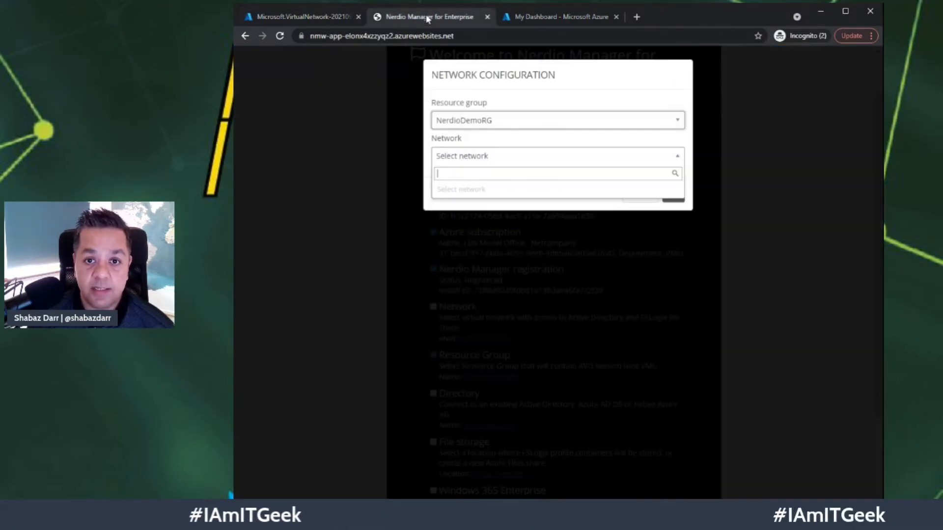
click(677, 157)
click(666, 127)
click(459, 180)
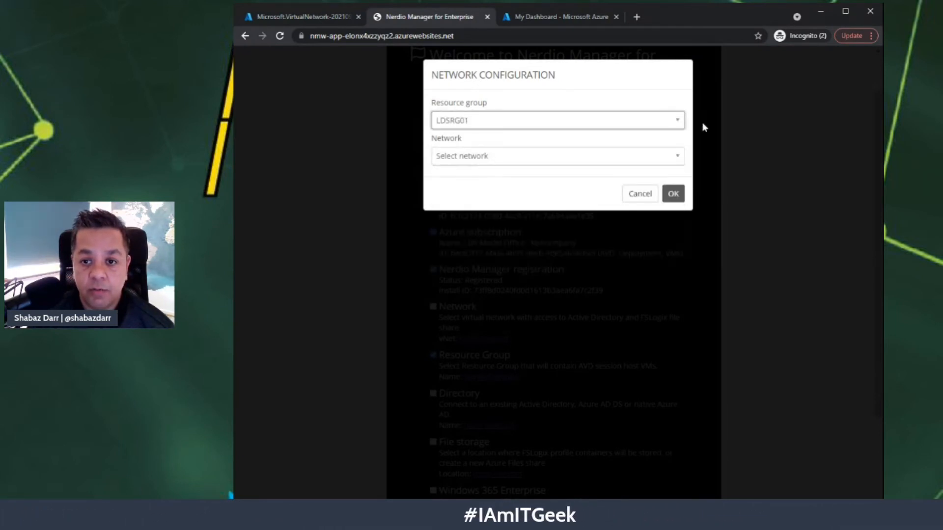
click(678, 127)
click(468, 191)
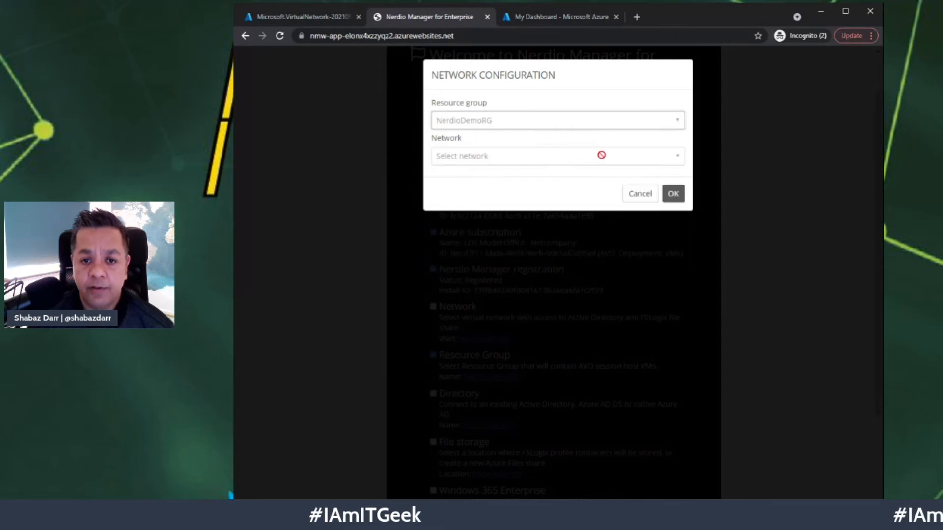
click(570, 162)
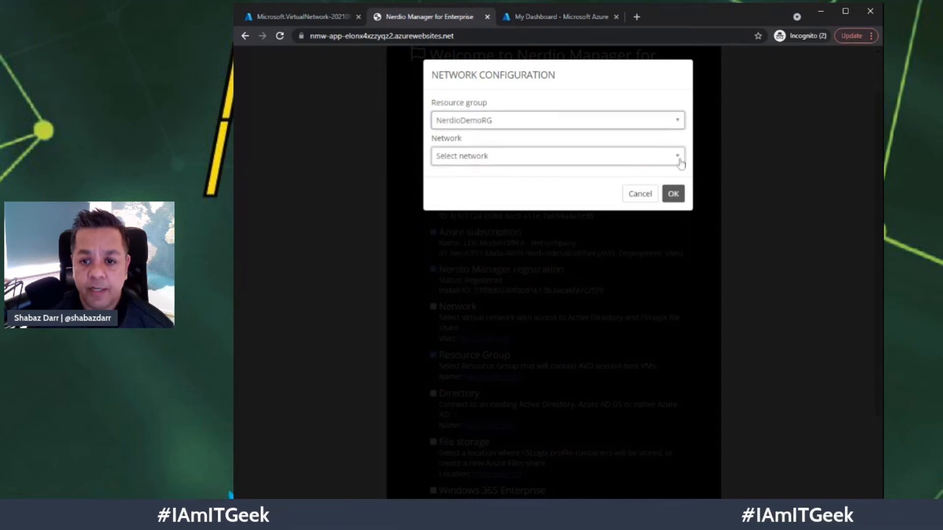
click(472, 202)
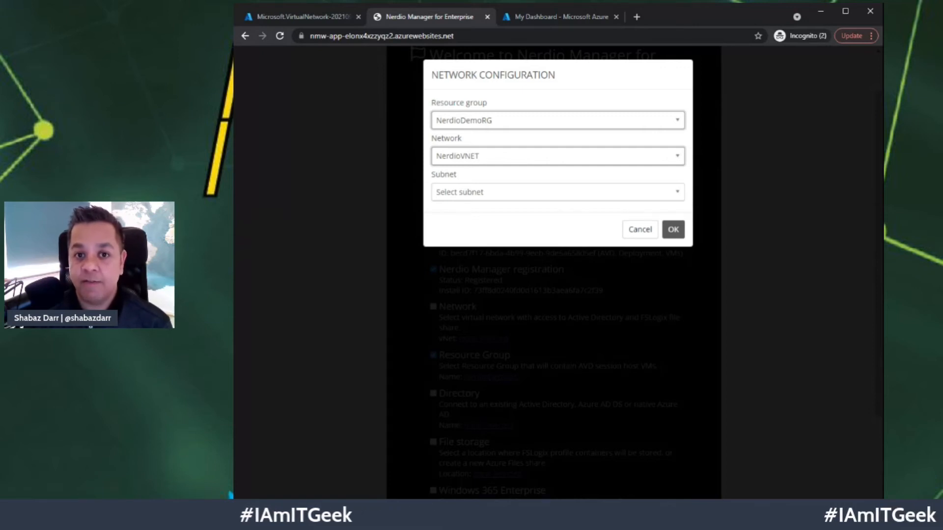
- Pick the default 10.4.0.0/24 subnet and confirm the network configuration
click(620, 198)
click(638, 238)
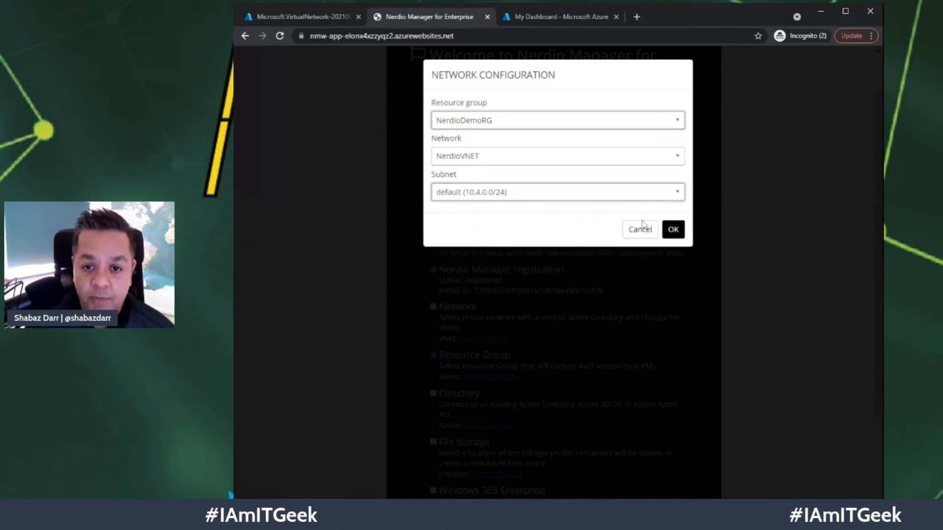
click(673, 229)
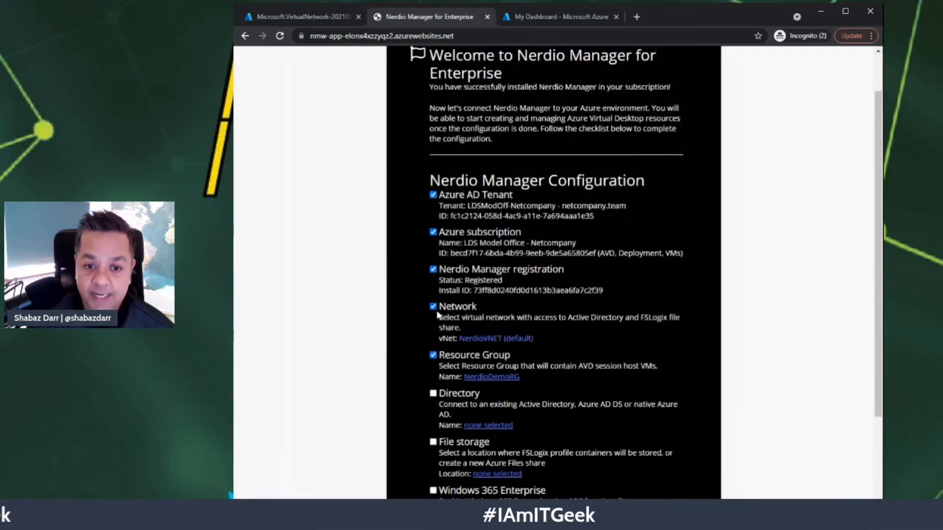
scroll(462, 361, down, 1)
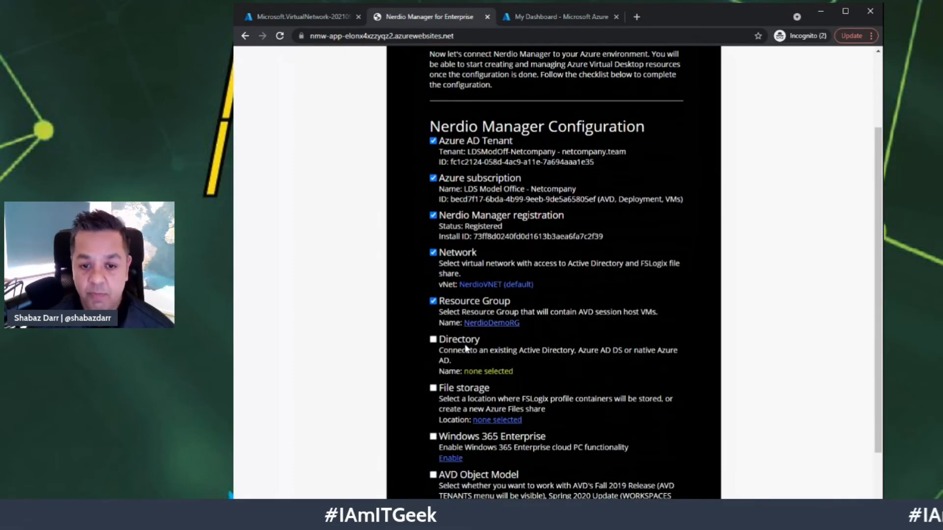
- Connect the directory profile to Active Directory domain netcompany.team using the domain admin username and password
click(508, 372)
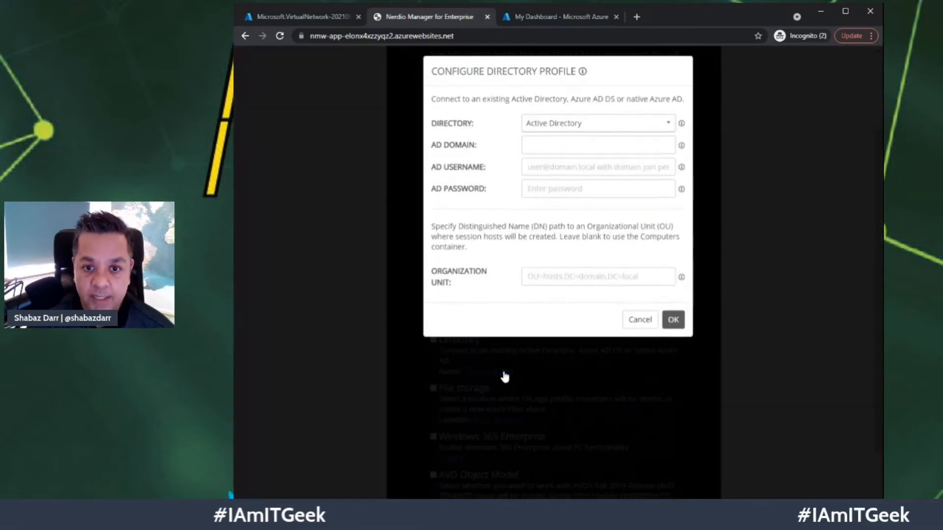
click(622, 131)
click(623, 129)
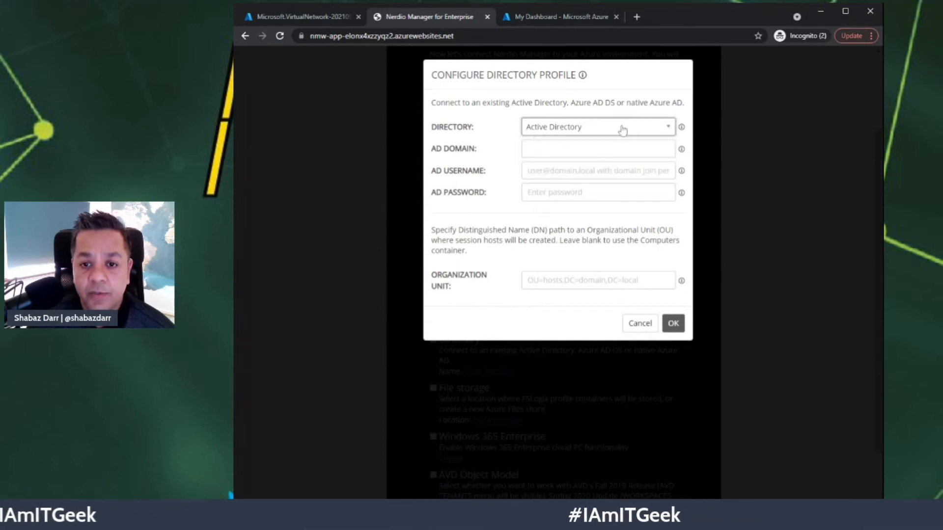
click(550, 149)
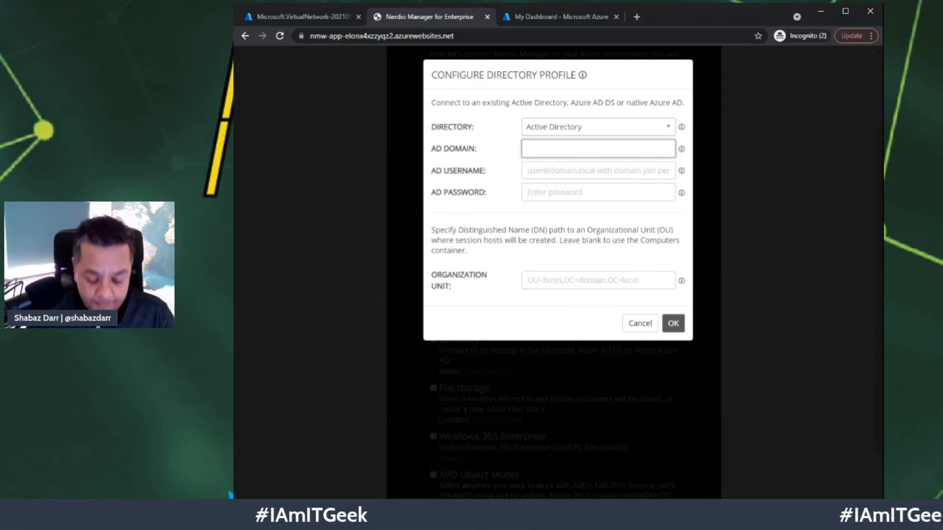
text(netcompany)
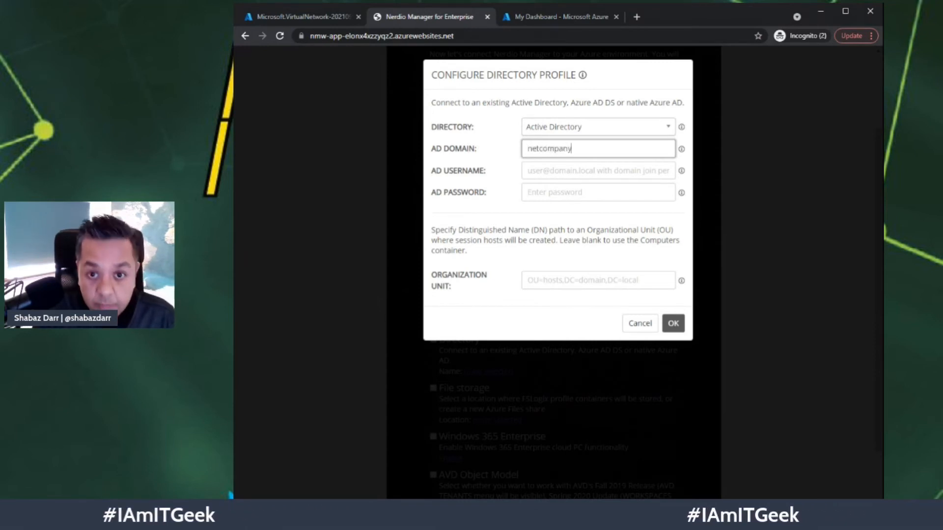
text(.team)
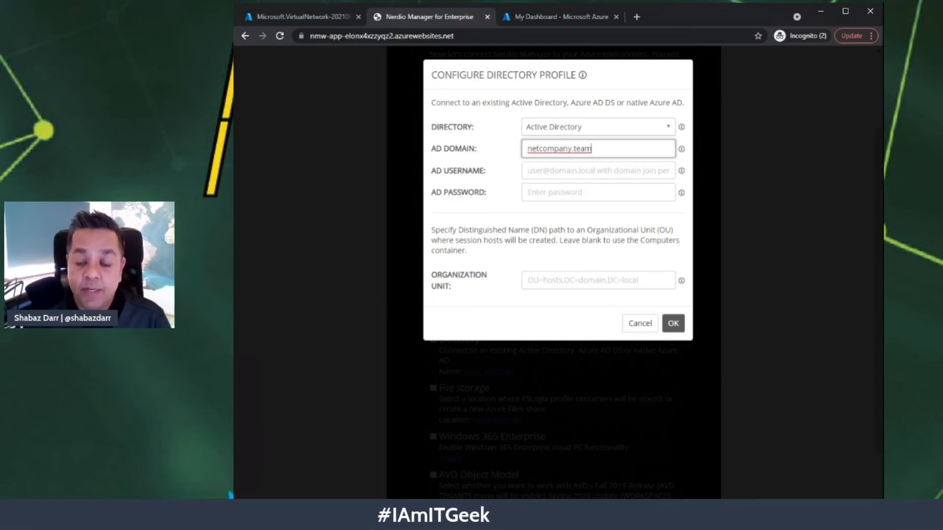
key(Tab)
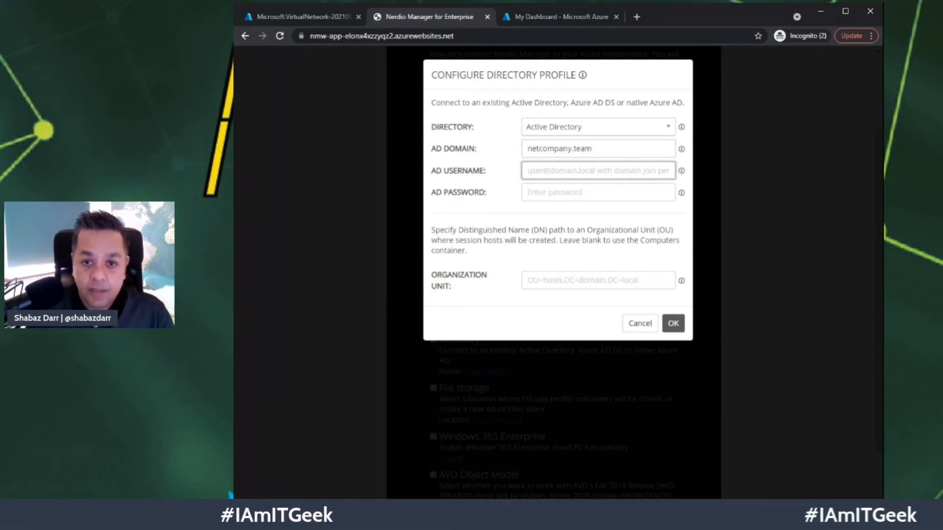
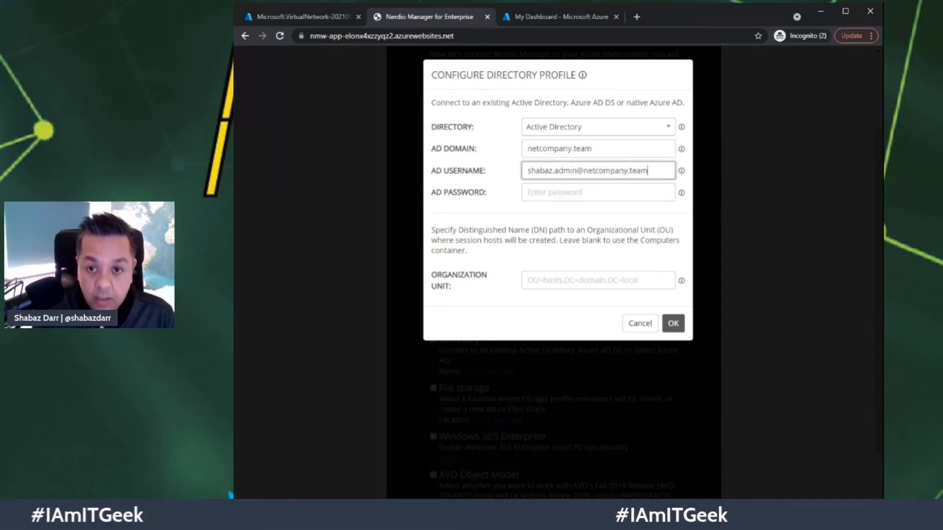
key(Tab)
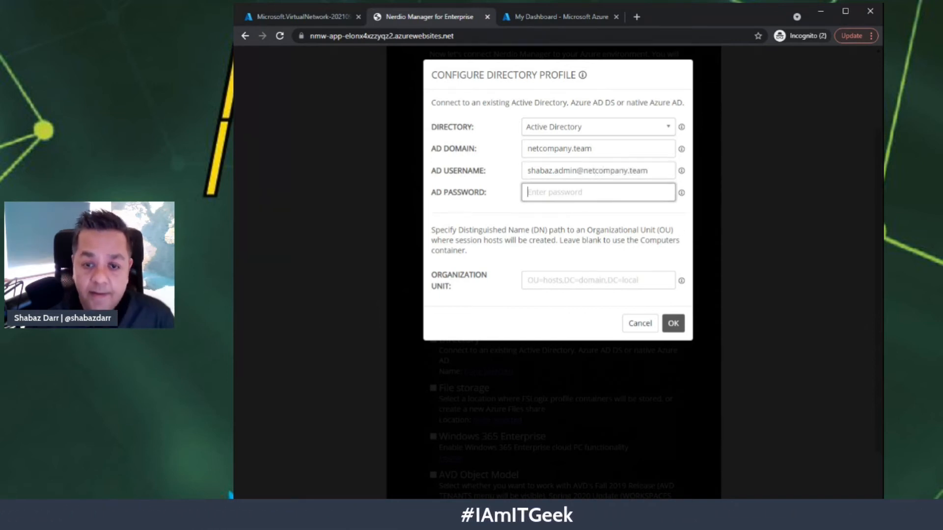
text(••••••••••••)
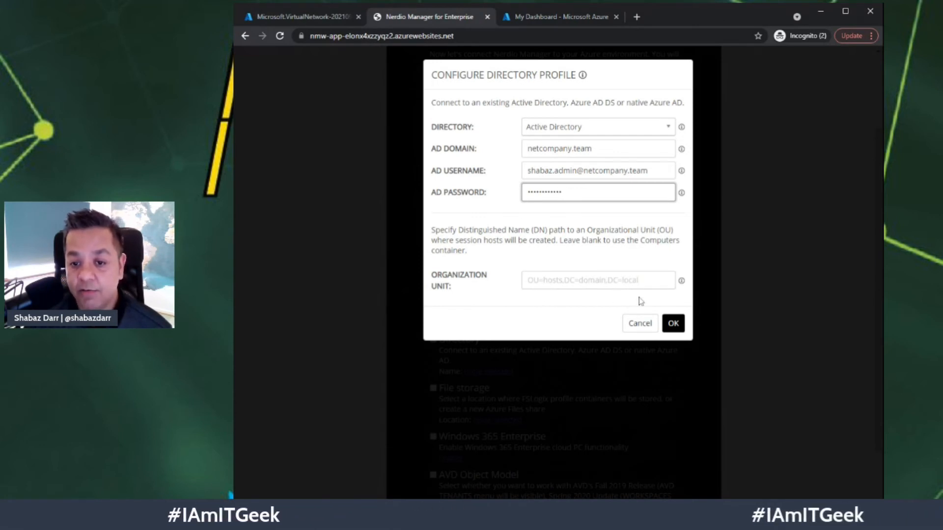
click(679, 326)
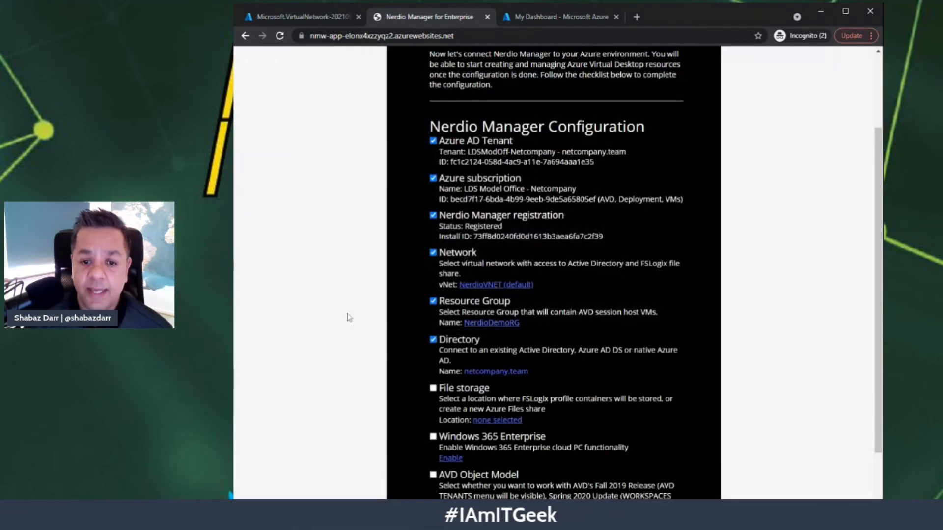
scroll(382, 370, down, 1)
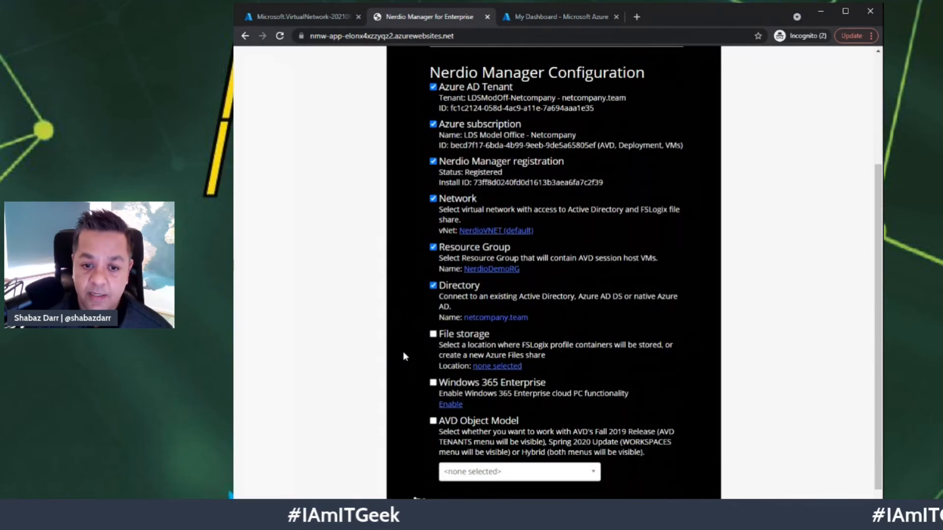
click(497, 367)
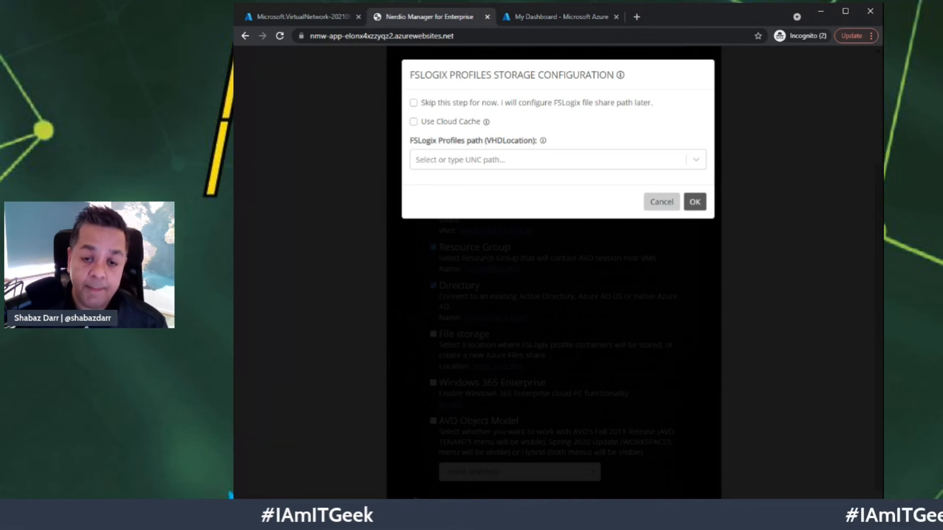
click(693, 203)
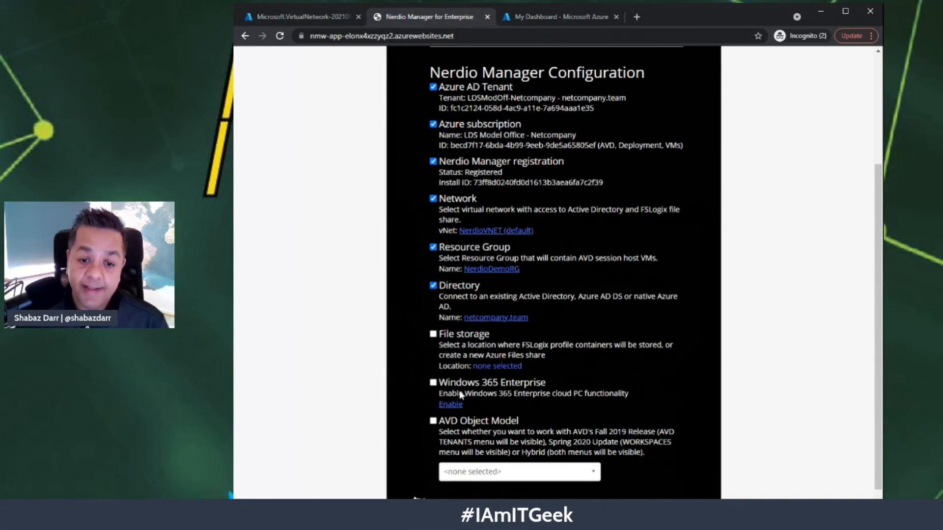
scroll(460, 394, down, 1)
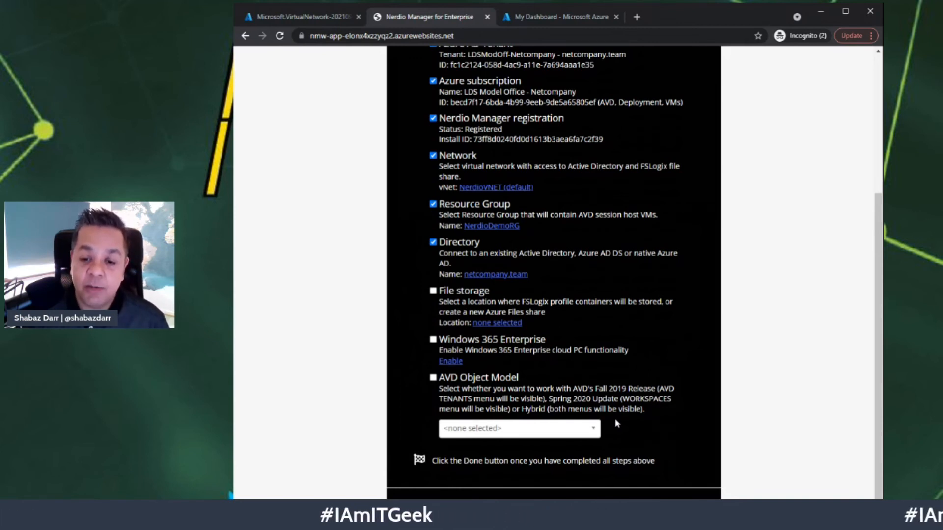
- Select the Spring 2020 Update - ARM (GA) AVD object model and confirm that tenant admin consent is granted
click(593, 431)
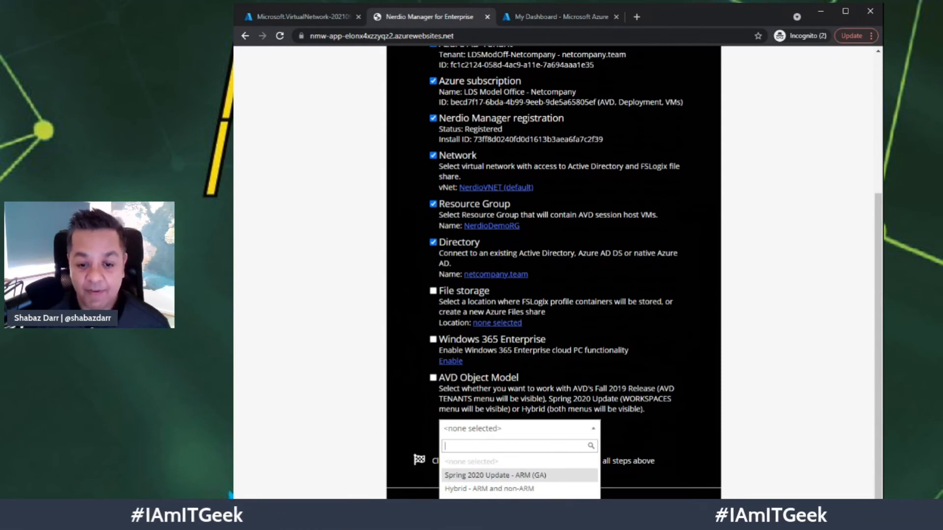
click(456, 474)
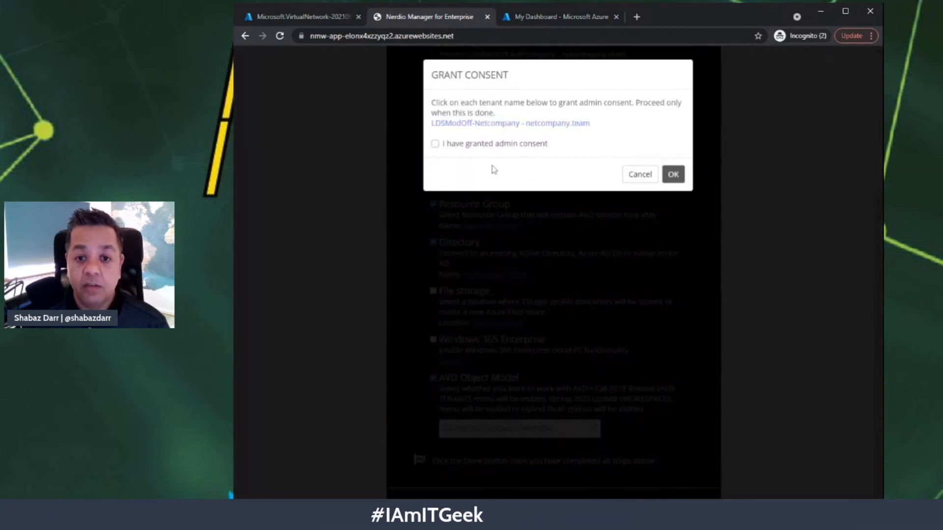
click(435, 143)
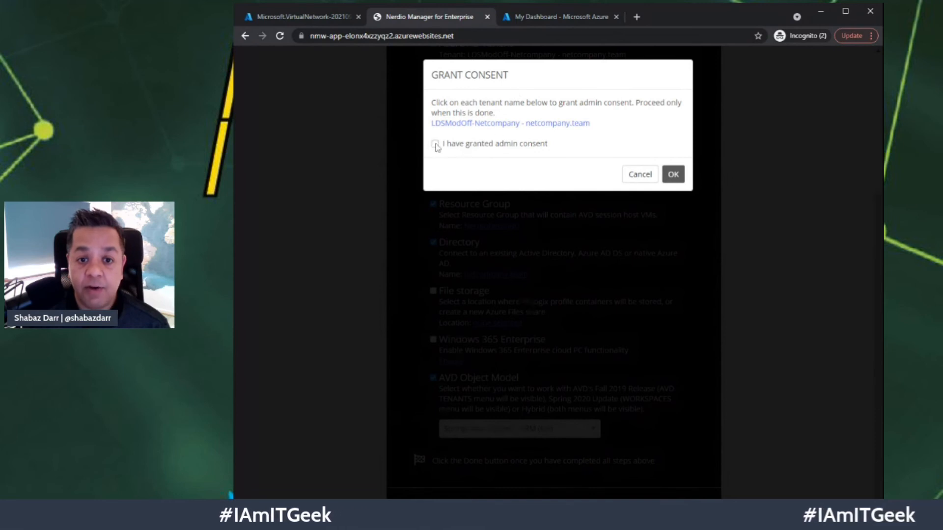
click(671, 175)
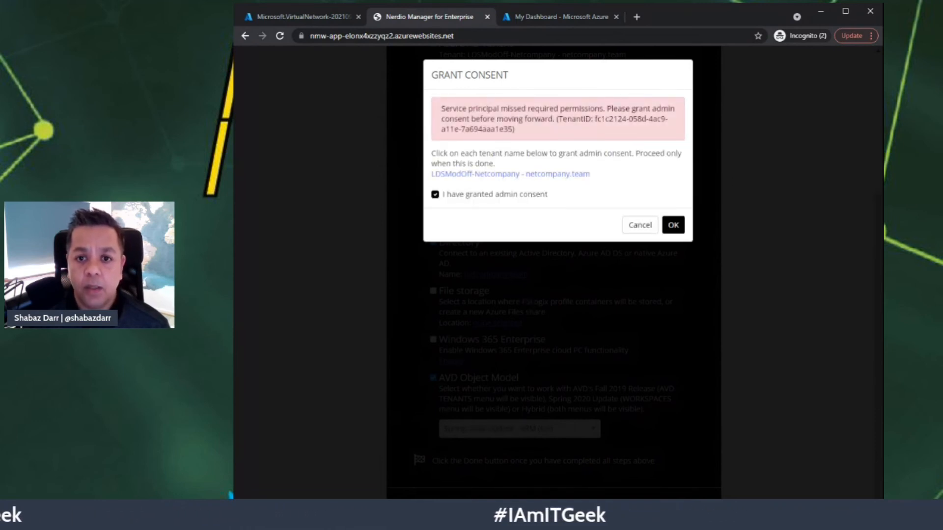
click(523, 176)
- Sign in as the tenant admin and accept the nerdio-nmw-app permissions for the organisation
click(526, 263)
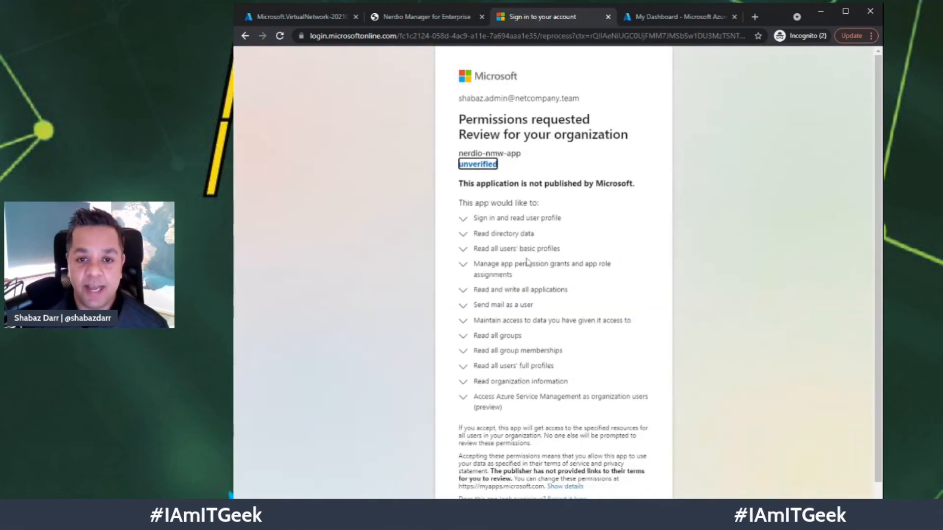
scroll(585, 278, down, 2)
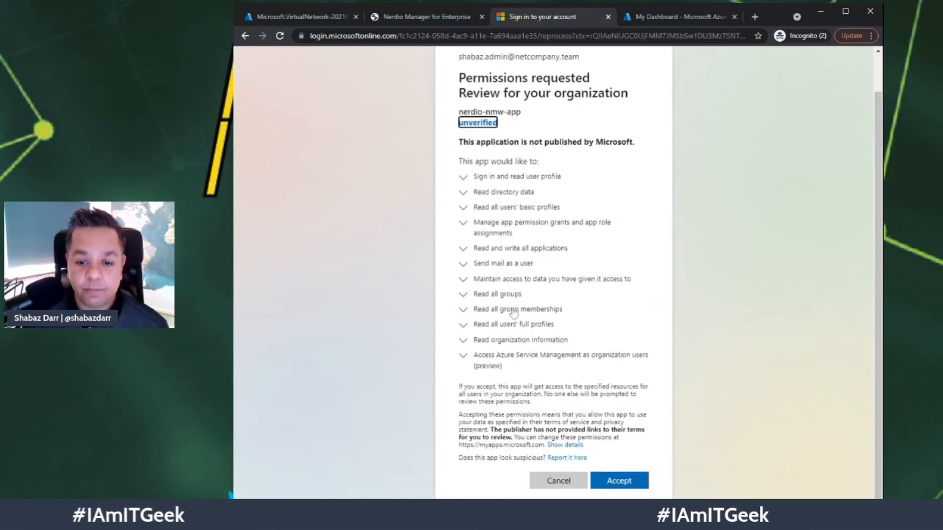
click(627, 483)
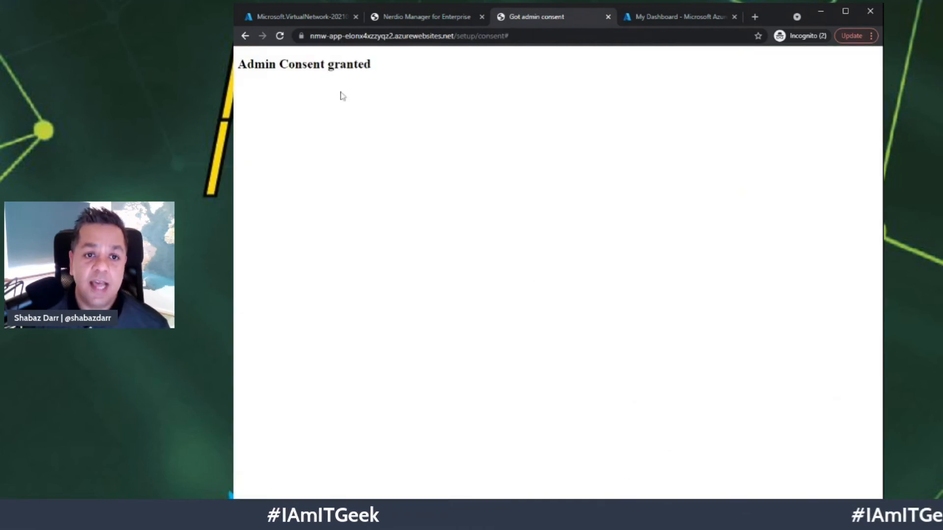
- Back in Nerdio Manager, confirm the Grant Consent dialog until it closes
click(432, 16)
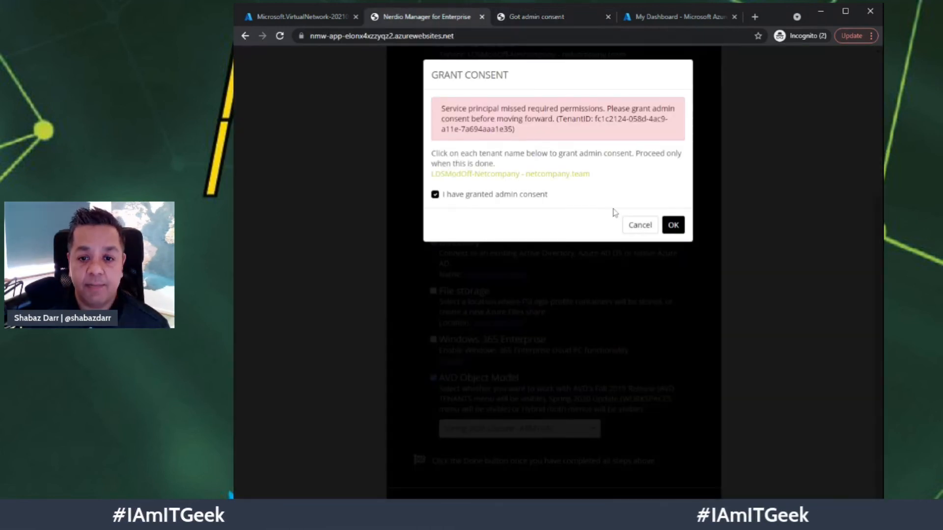
click(670, 225)
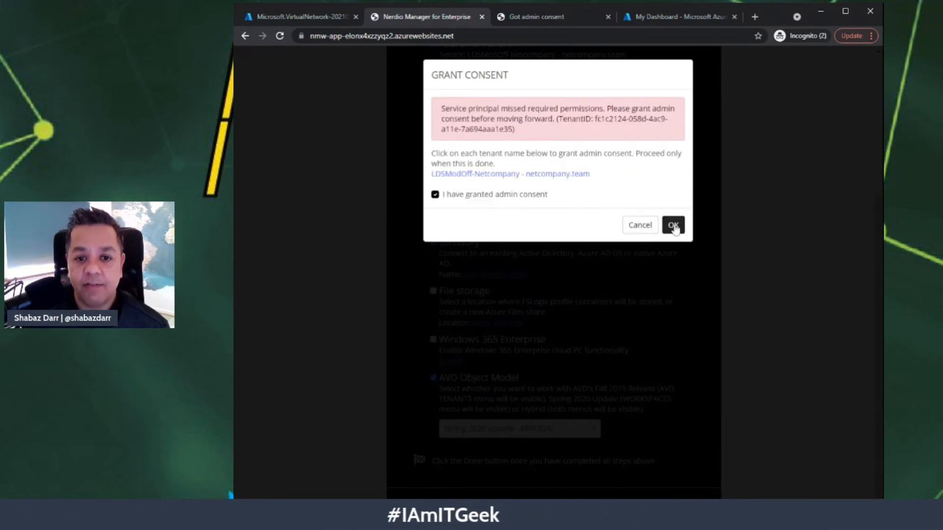
click(673, 225)
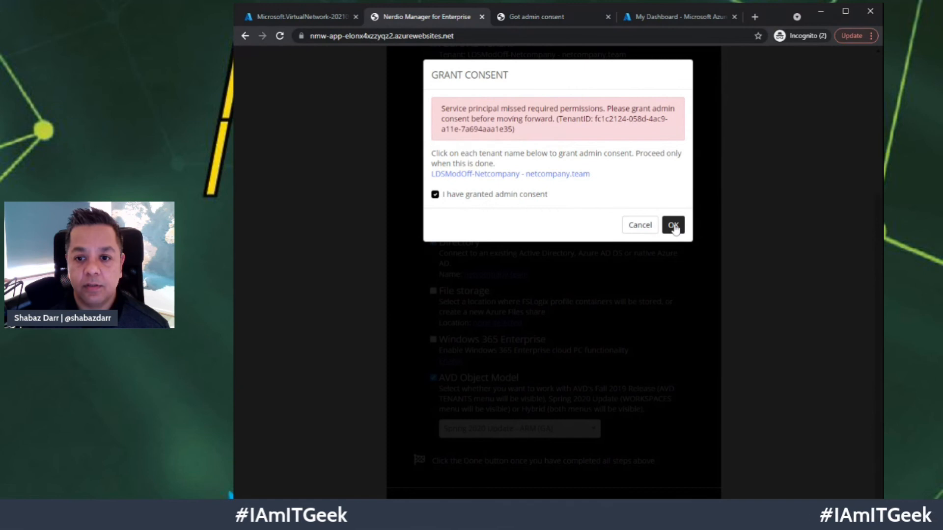
click(673, 226)
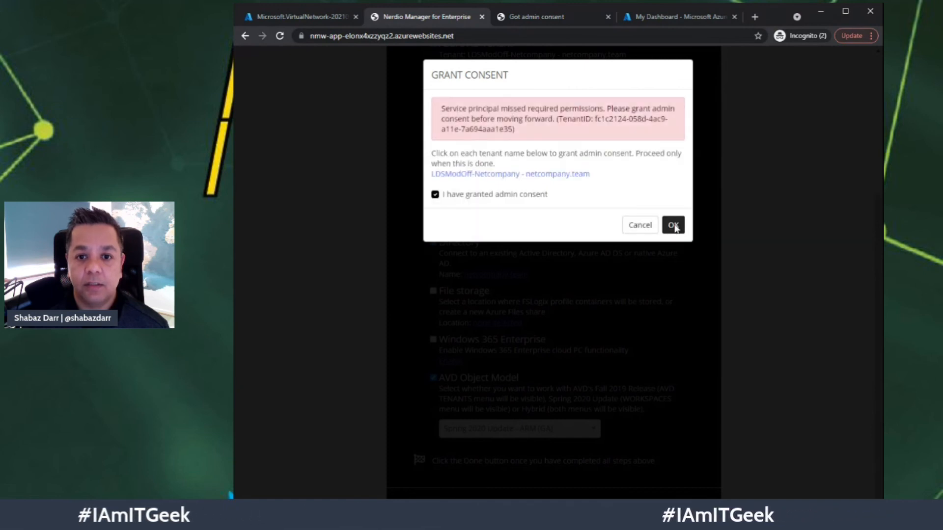
click(673, 225)
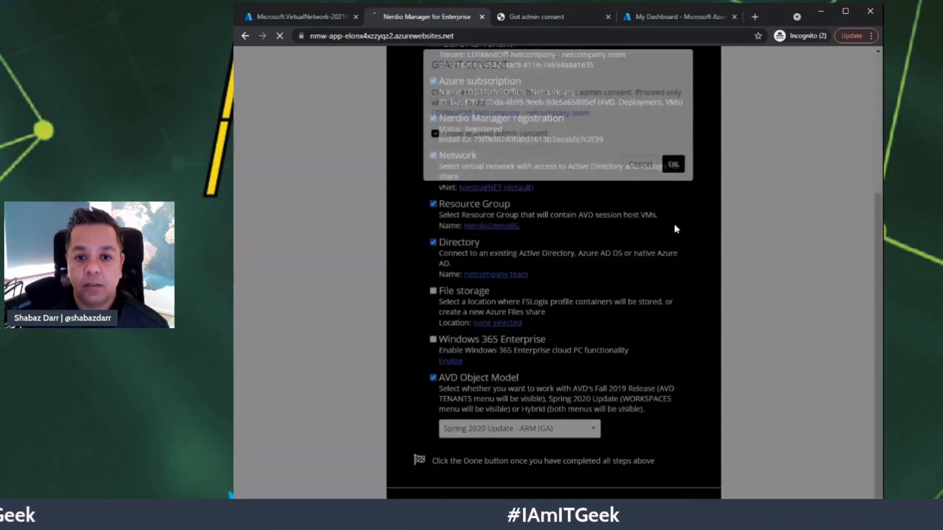